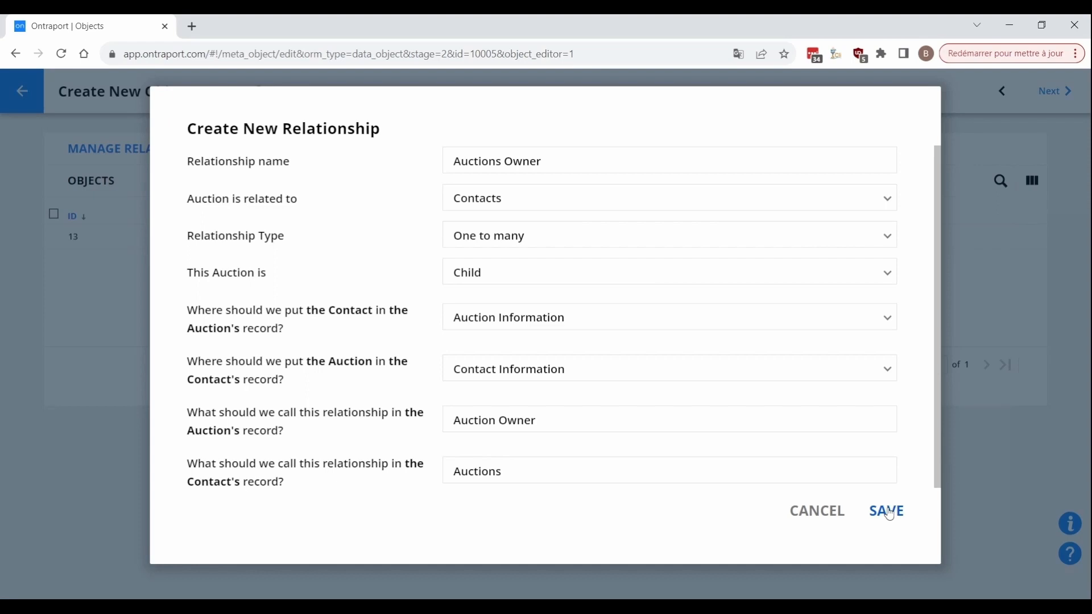
Save the one-to-many Auctions Owner relationship between auctions and Contacts, and finish creating the Auction object.
click(890, 513)
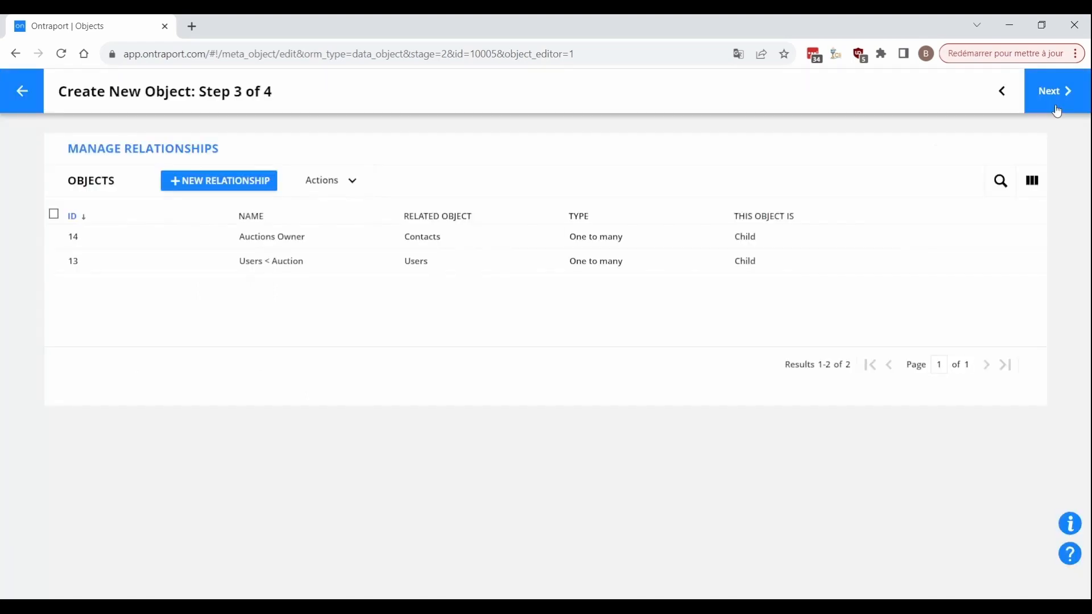
click(1048, 108)
click(1048, 108)
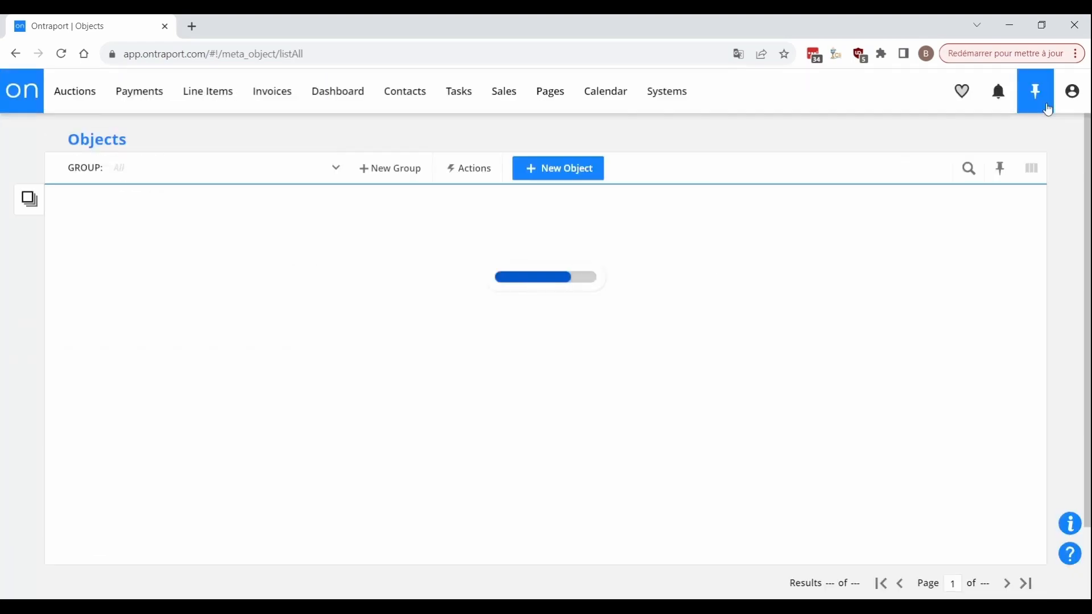
Create a custom object named Bids with the singular Bid, and add a Price field named Bid Amount that shows nothing at the top.
click(562, 170)
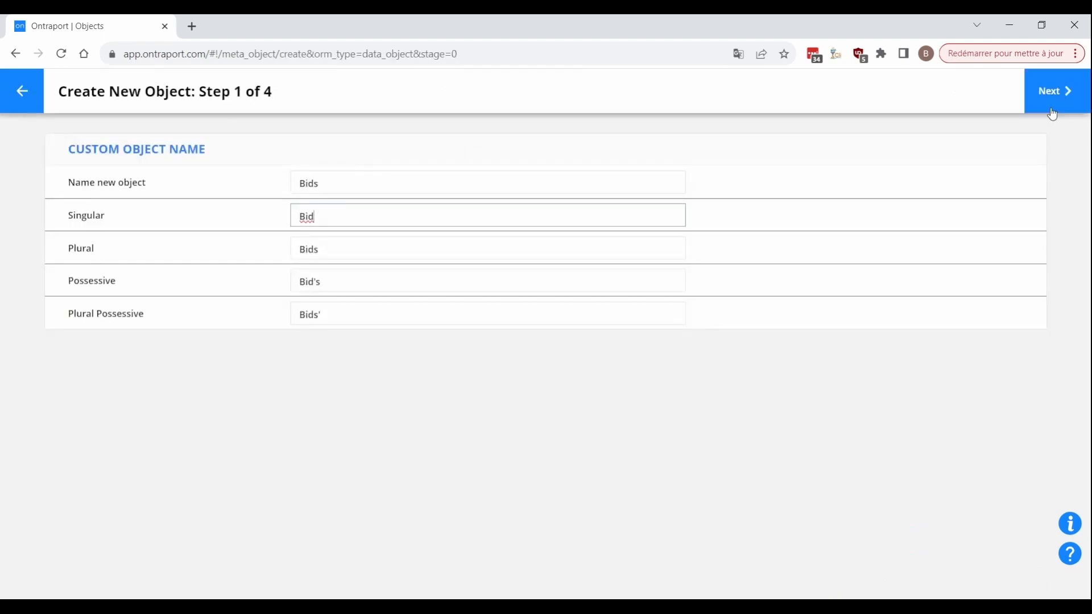
click(1053, 111)
click(211, 343)
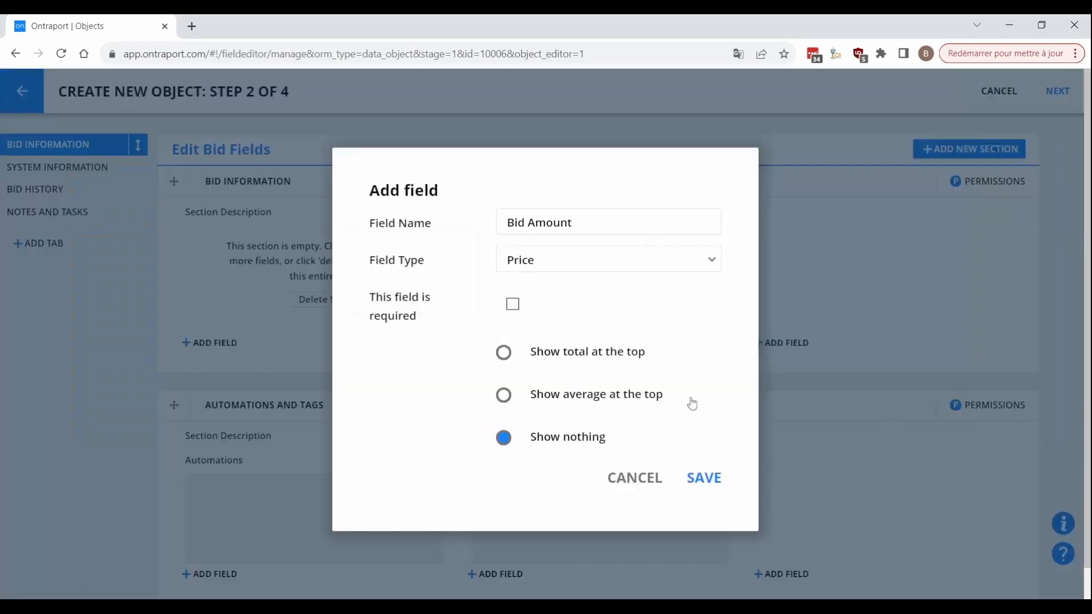
click(682, 484)
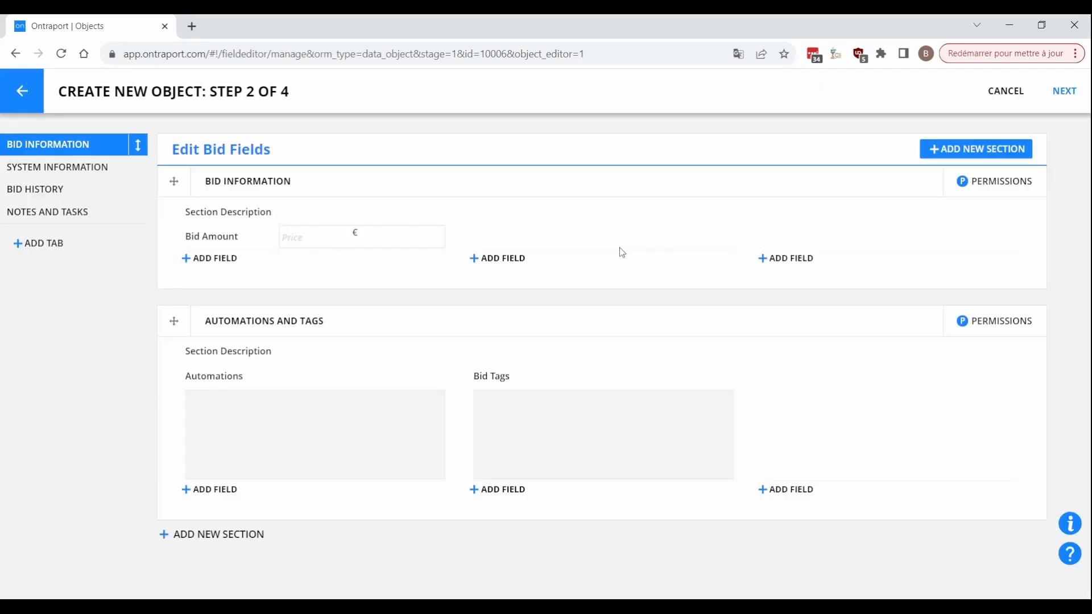
click(1058, 92)
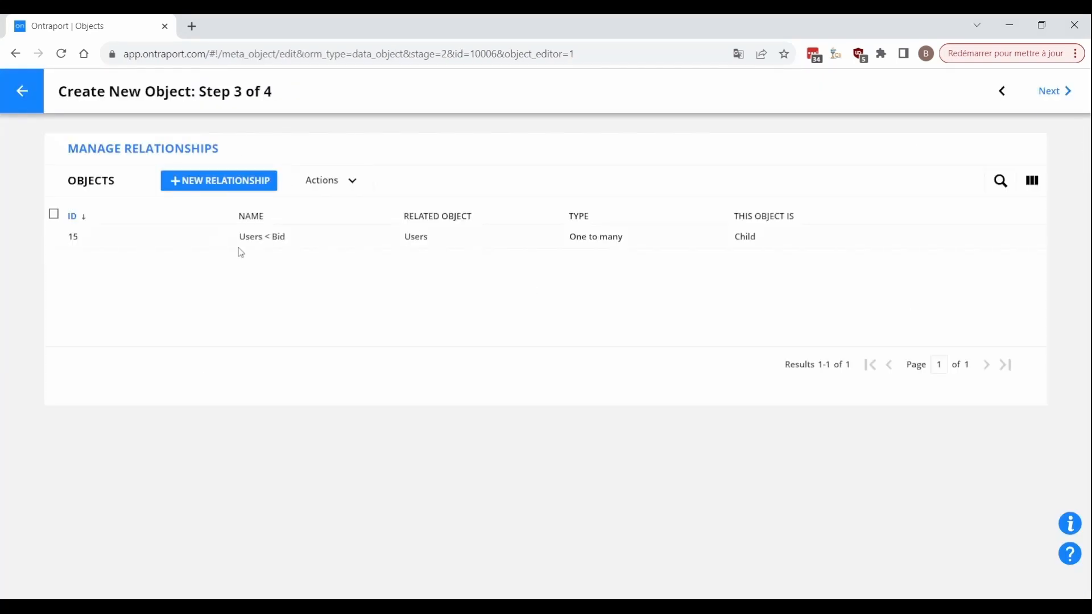
Relate bids to Auctions with a one-to-one Winning Bid relationship and a one-to-many Bids relationship with Bid as the child.
click(188, 193)
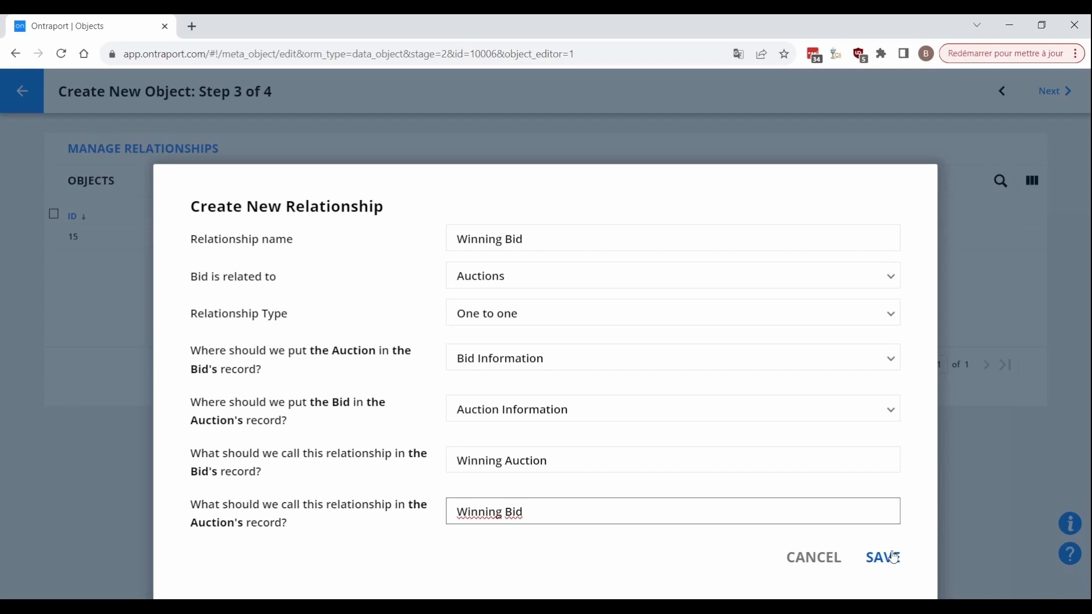
click(883, 557)
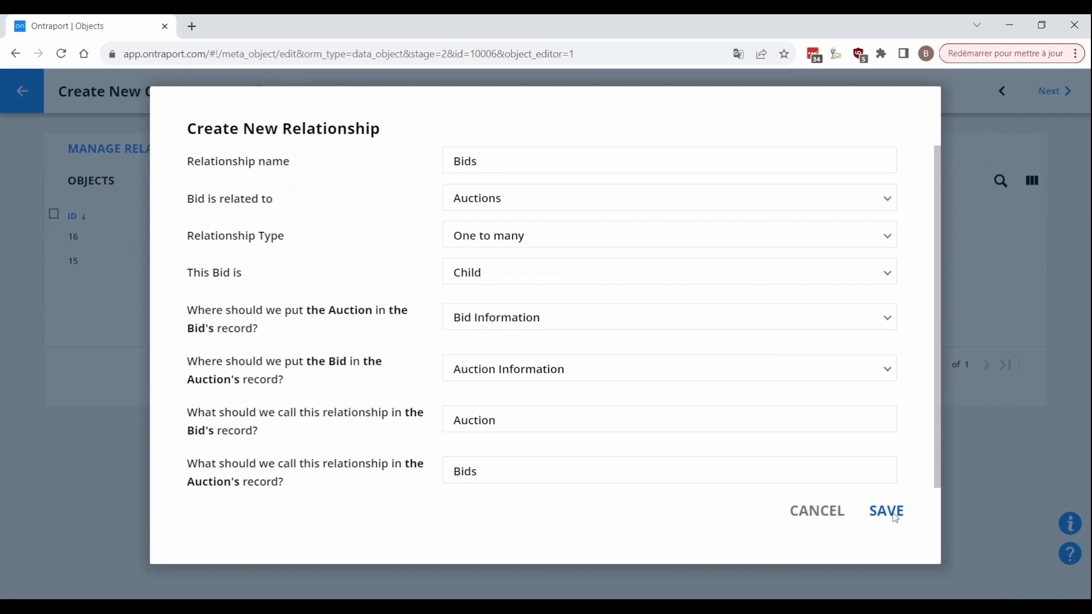
click(895, 517)
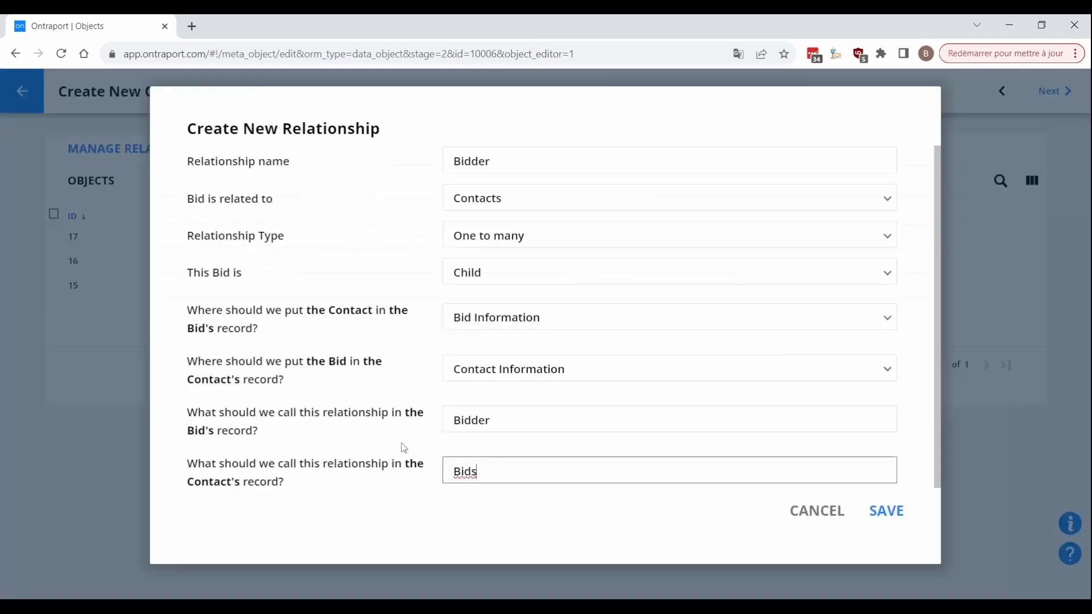
Create a one-to-many Bidder relationship to Contacts with Bid as child, called Bidder in the bid's record and Bids in the contact's record.
click(360, 445)
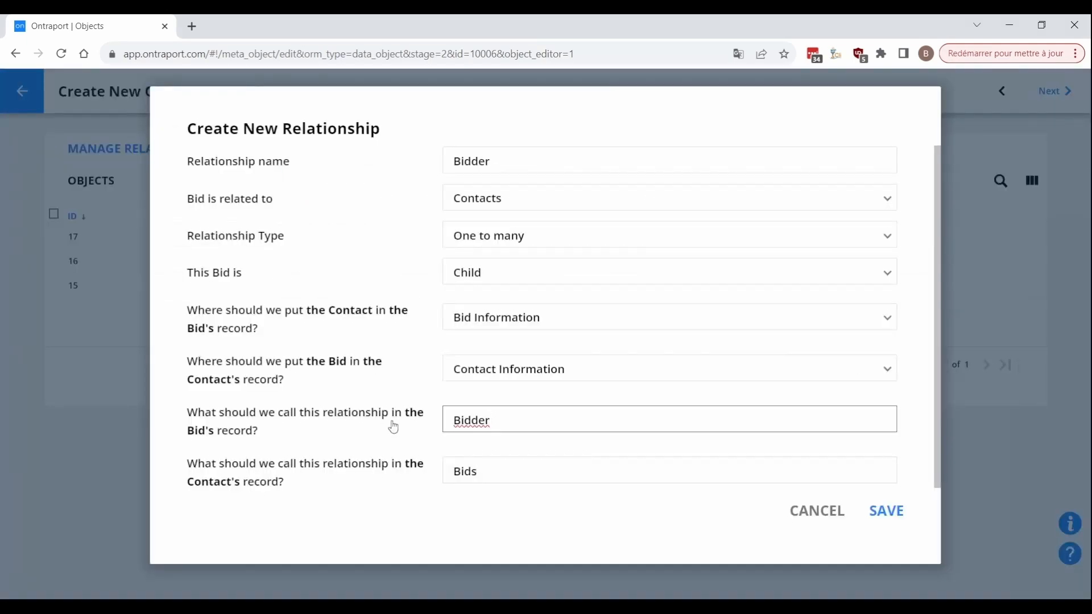
click(866, 524)
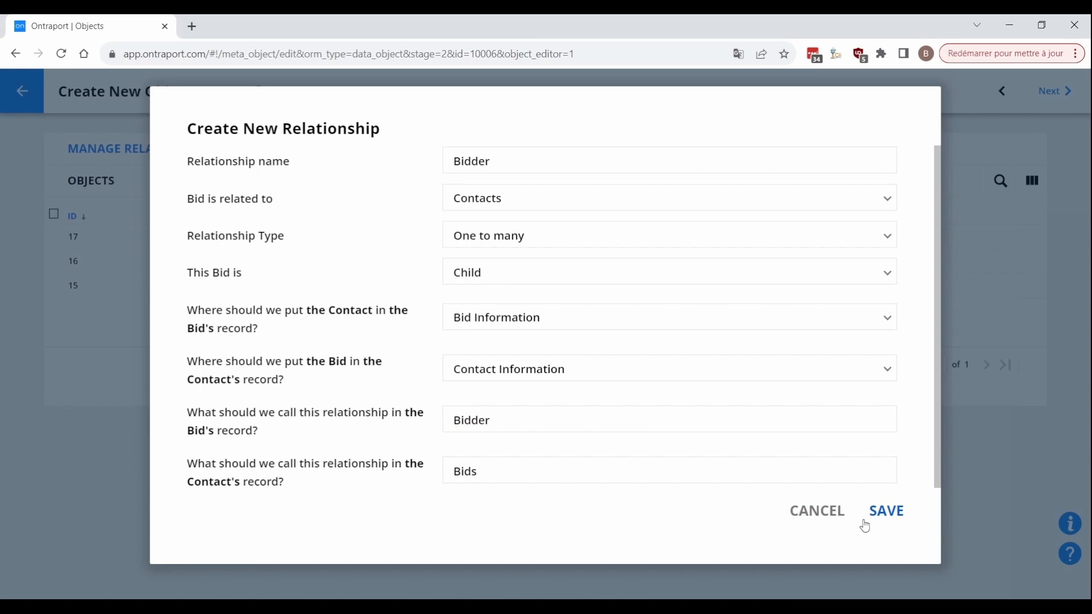
click(865, 527)
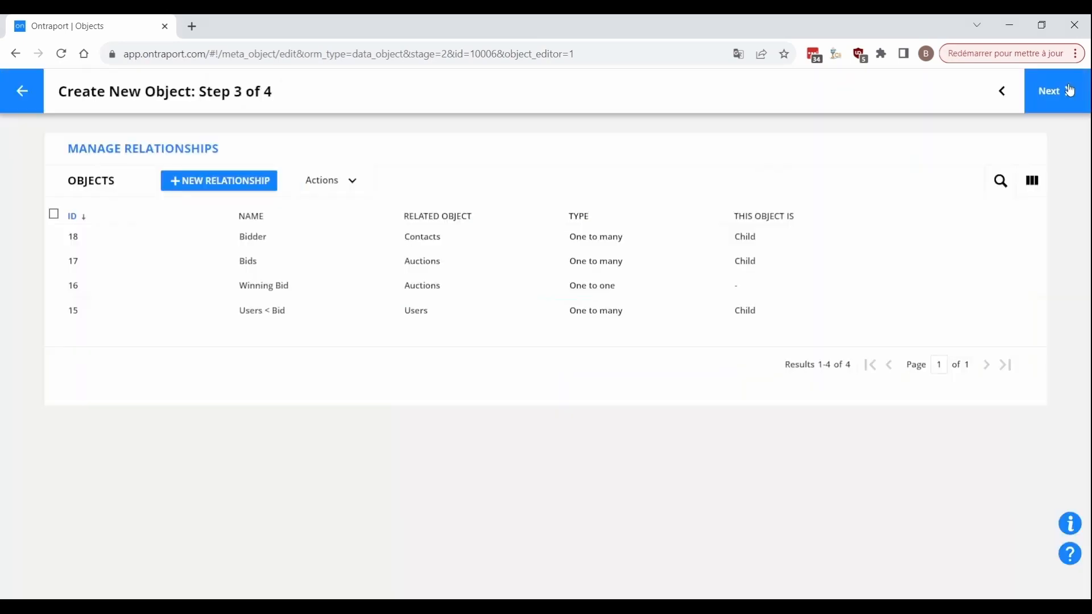
Set the Bids record titles to [ID] - [Bid Amount] and finish creating the object.
click(1063, 93)
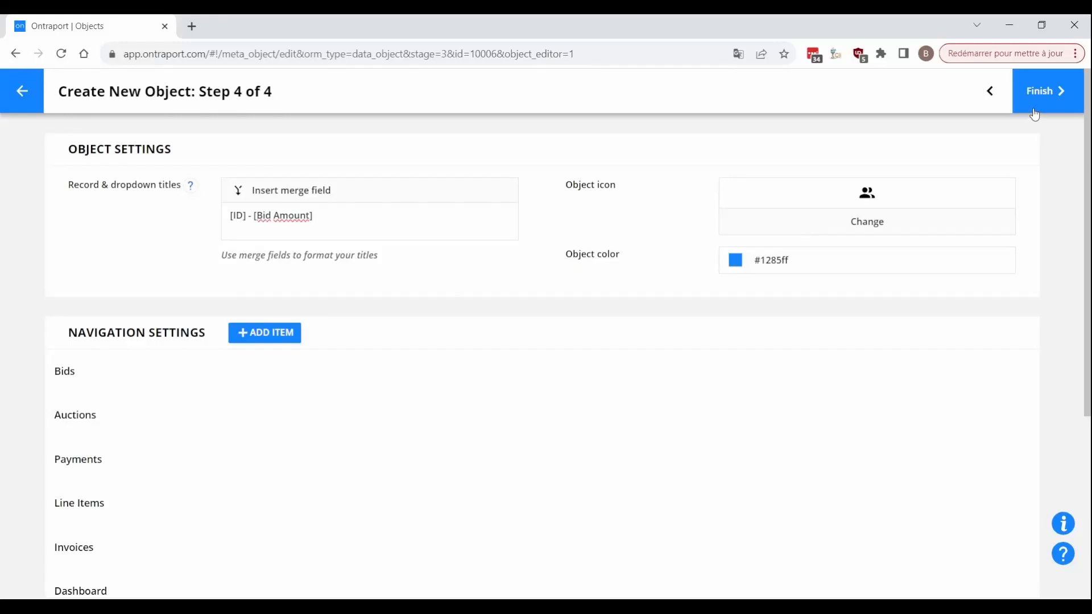
click(1035, 112)
Create a new dynamic template that uses the auction object as its data source.
mouse_move(589, 91)
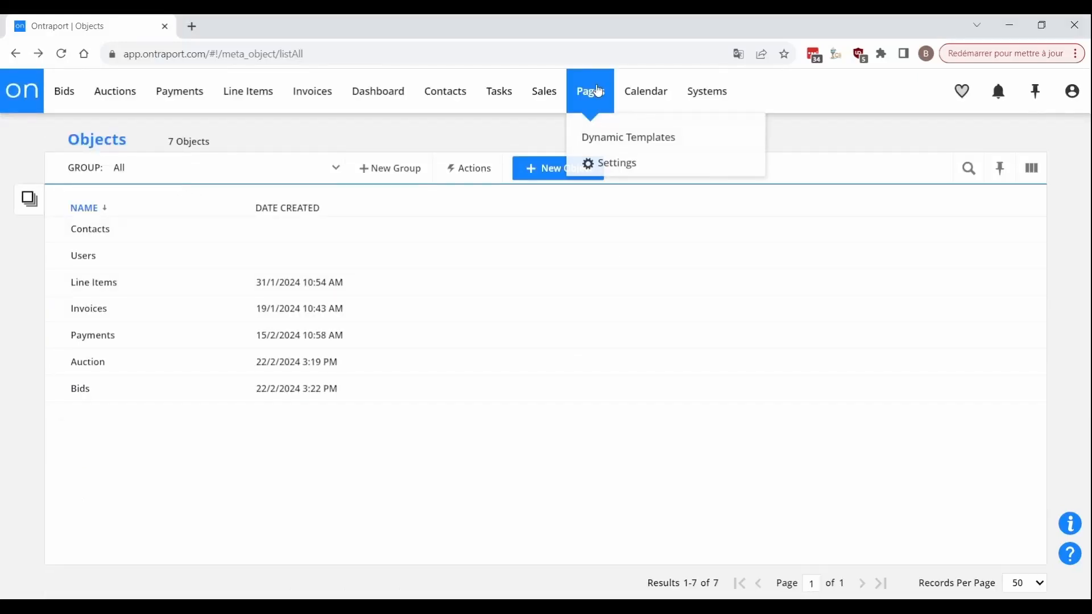
click(612, 135)
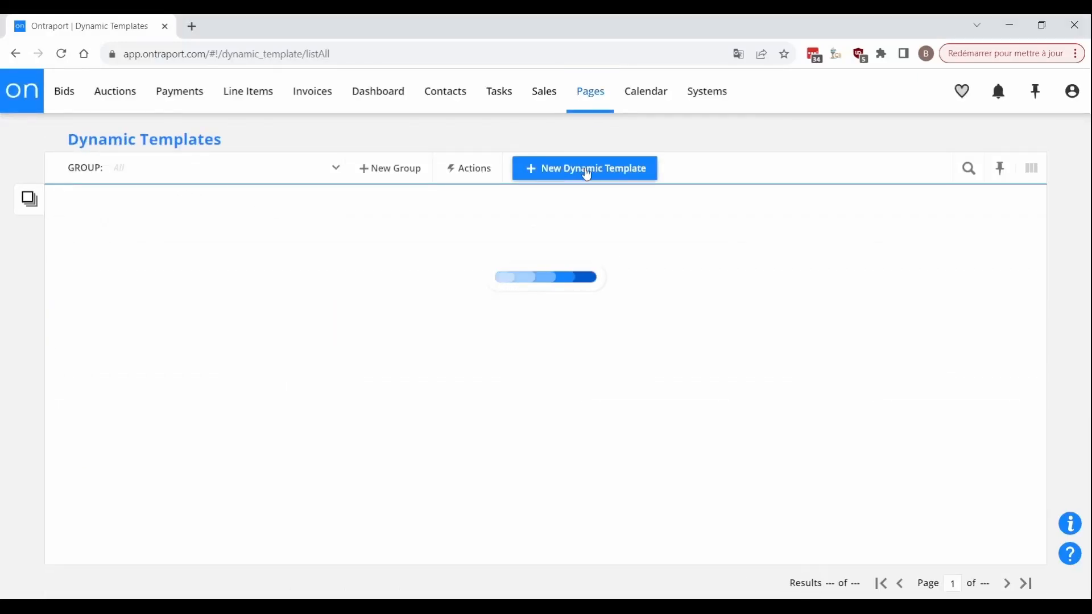
click(587, 173)
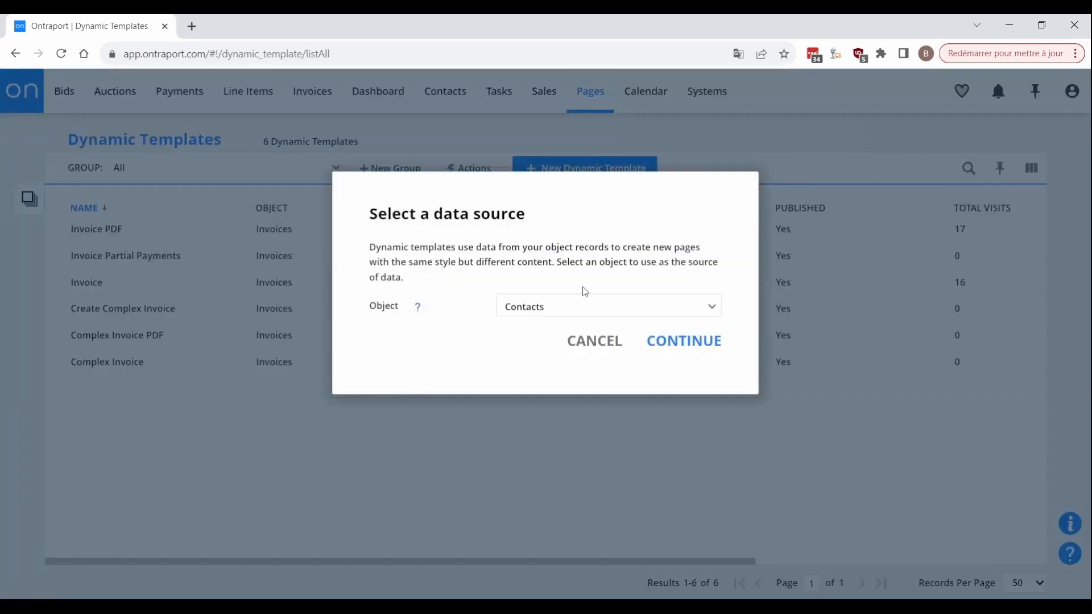
click(557, 307)
click(550, 344)
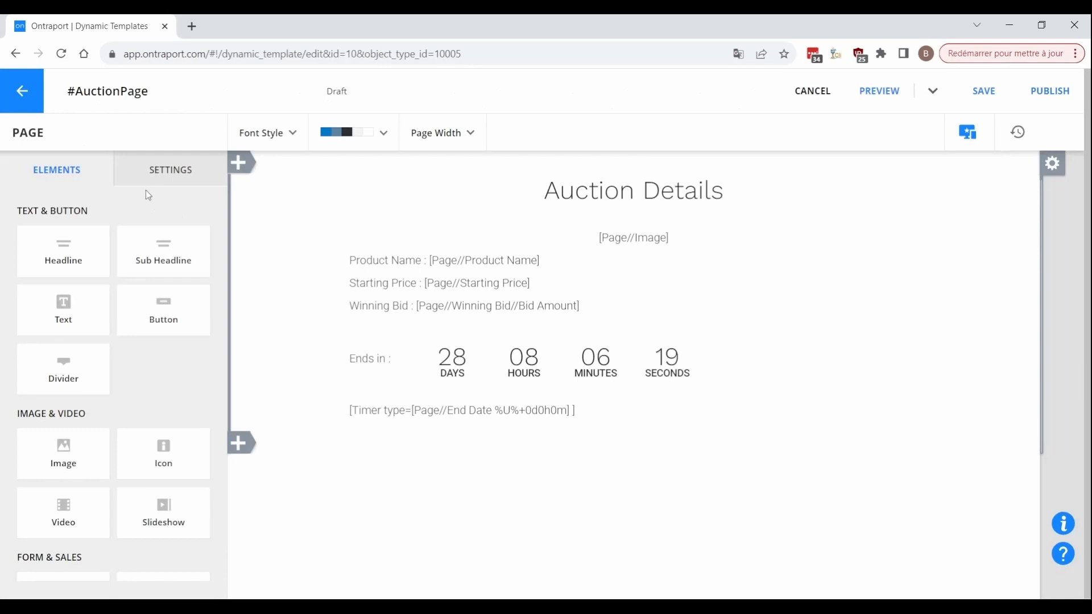
Open the auction page's custom header code for editing and close the code editor.
click(143, 188)
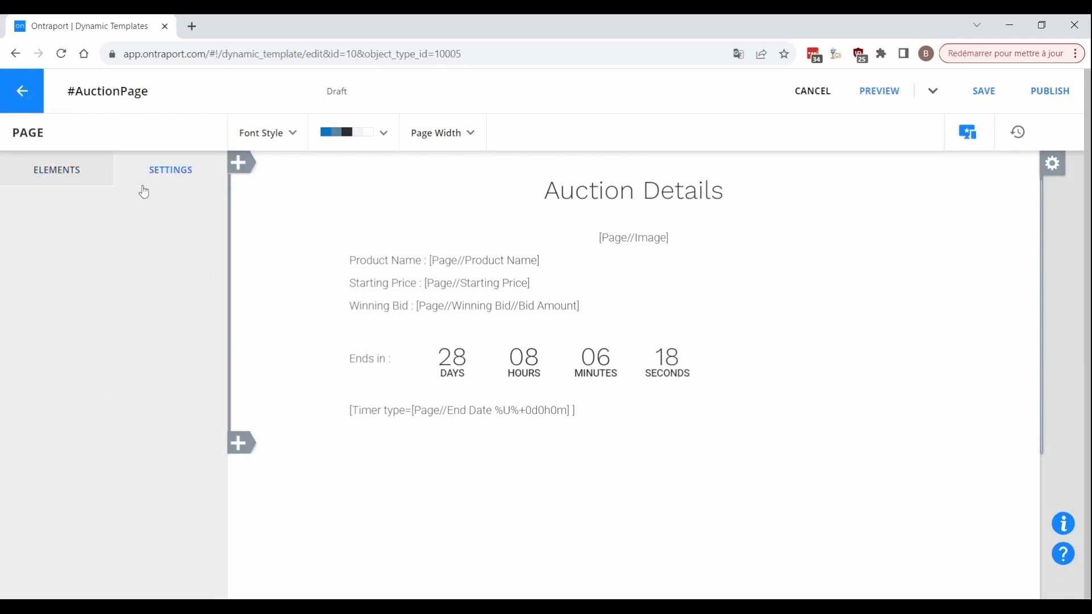
click(50, 316)
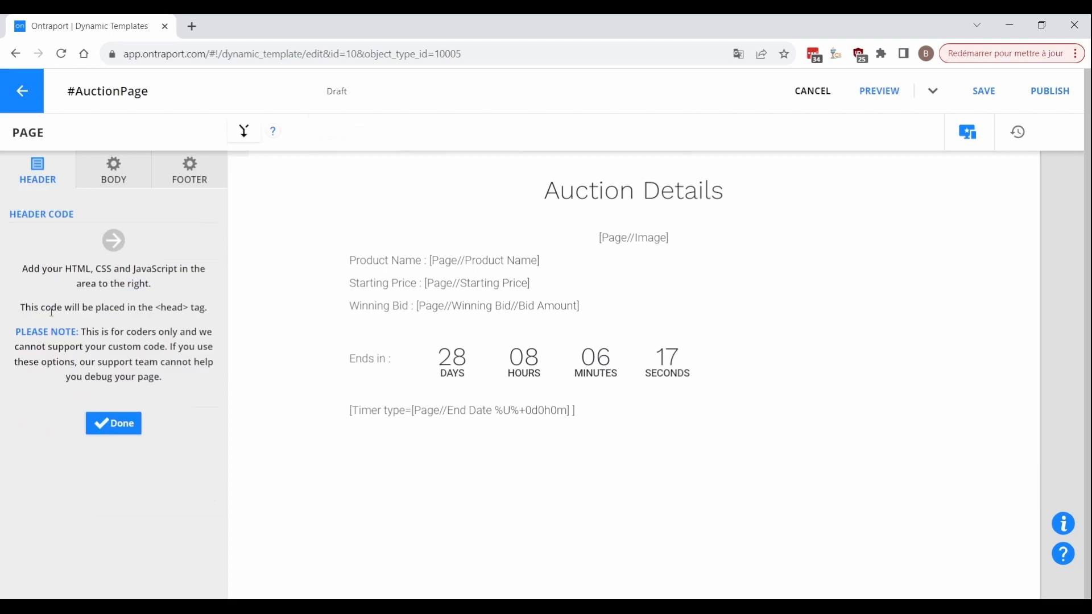
click(110, 433)
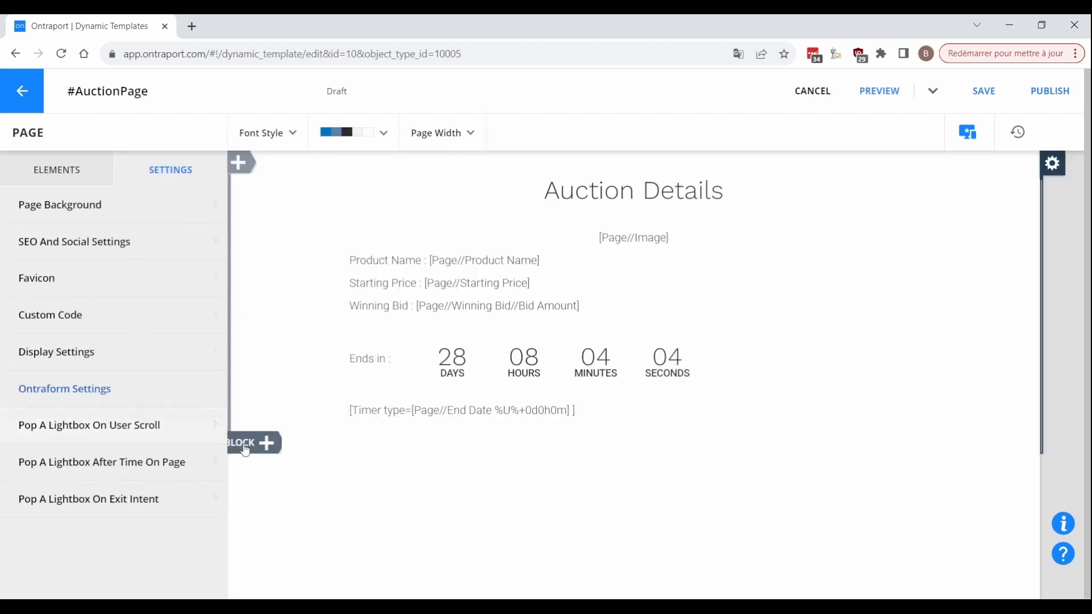
Add a blank block below the auction details and place a form field in it for the Bids object.
click(247, 449)
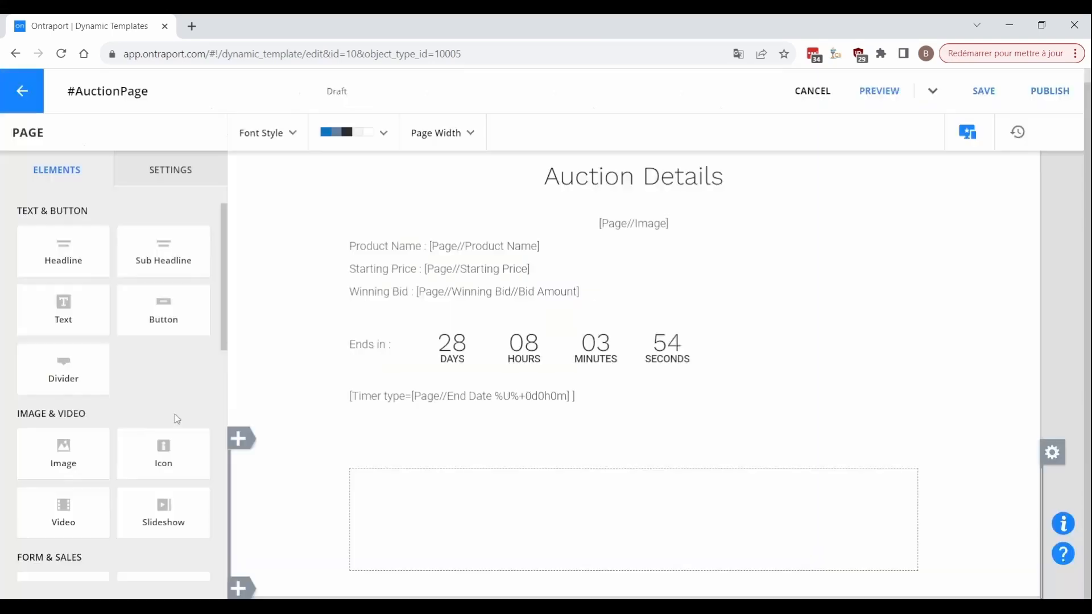
scroll(172, 407, down, 3)
drag(63, 526, 524, 500)
click(608, 286)
click(548, 334)
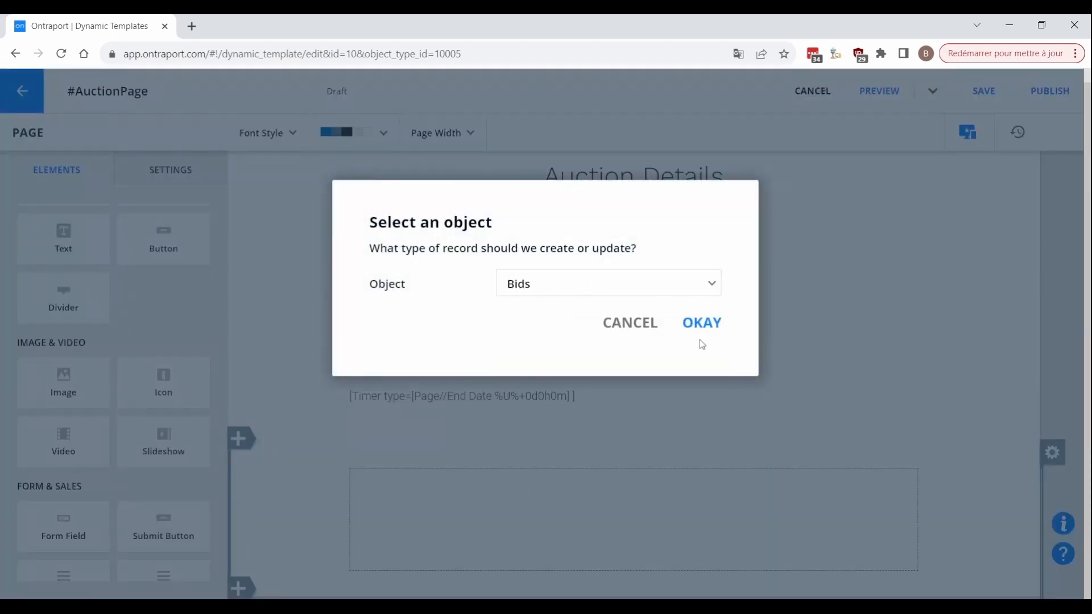
click(701, 336)
Use Bidder >> Email for the form field and add a second form field for Bid Amount.
click(601, 288)
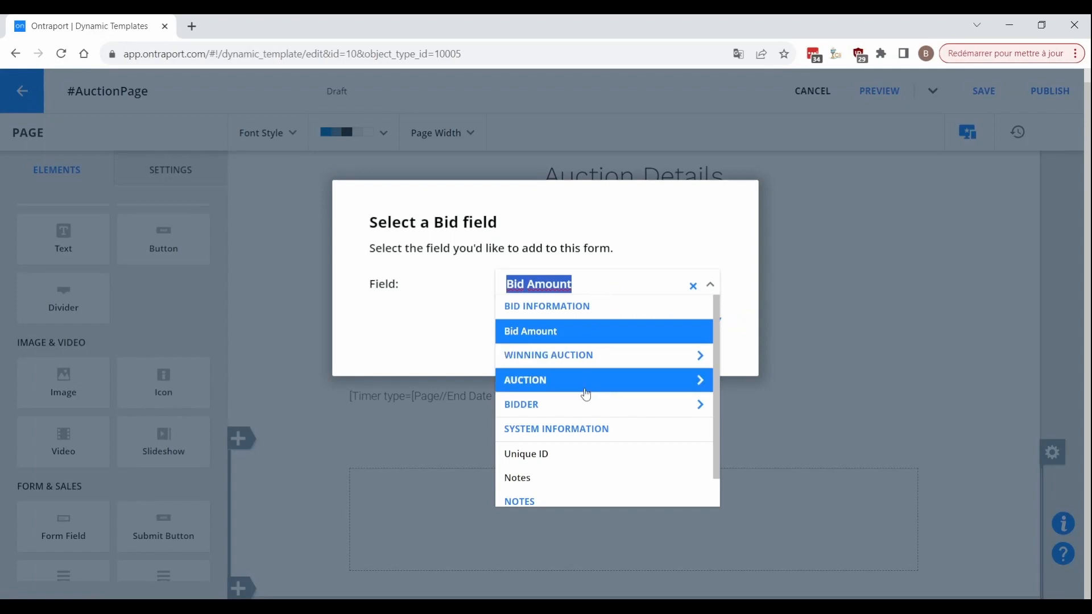
click(573, 403)
click(554, 378)
click(556, 403)
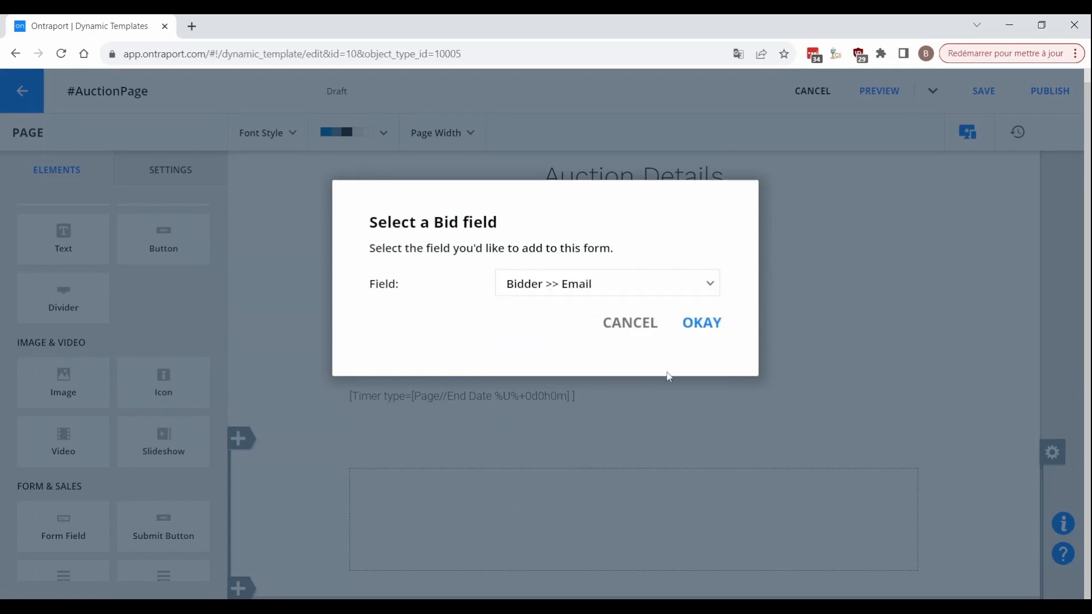
click(702, 323)
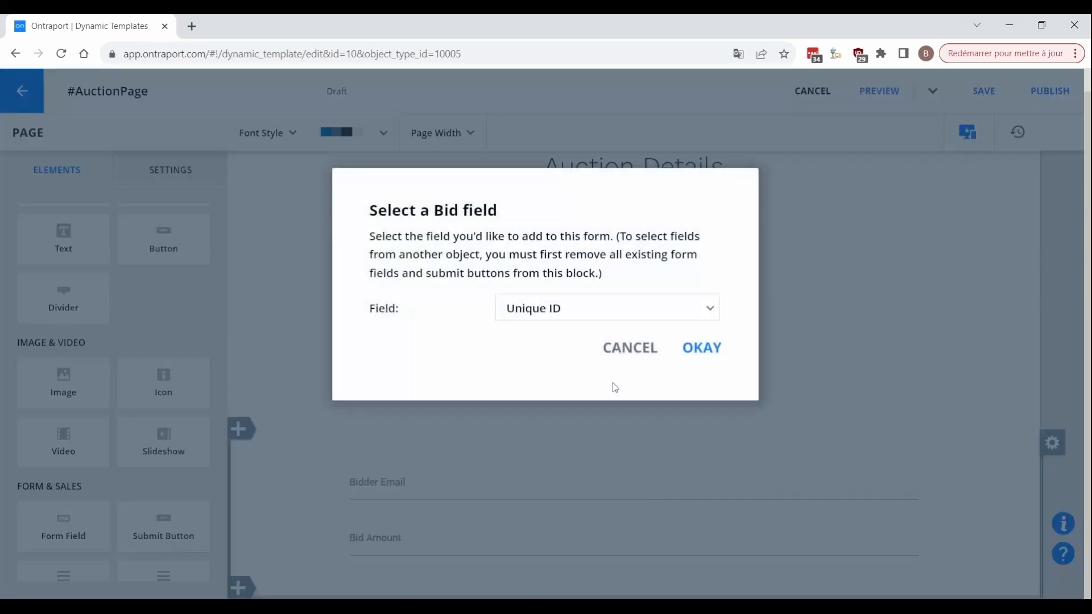
Add a form field for Winning Auction >> Unique ID below the Bid Amount field.
click(562, 310)
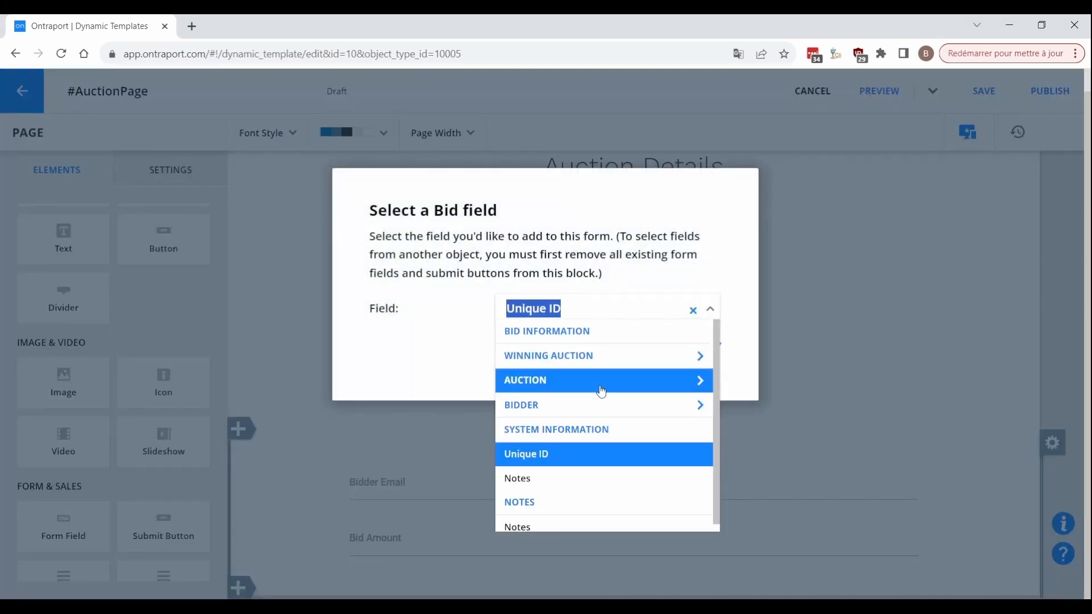
click(580, 381)
click(576, 498)
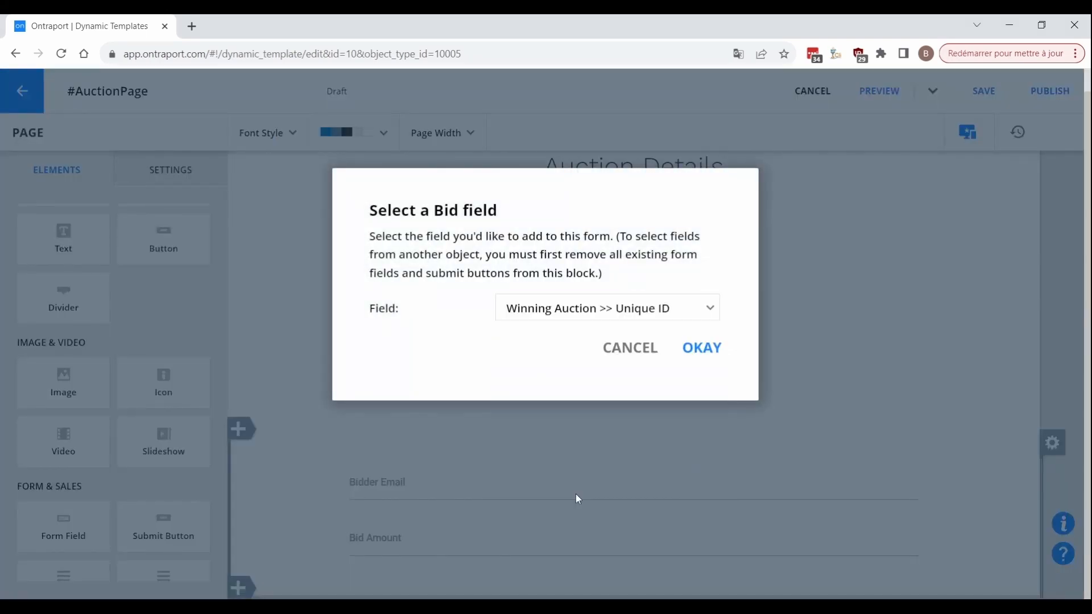
click(690, 350)
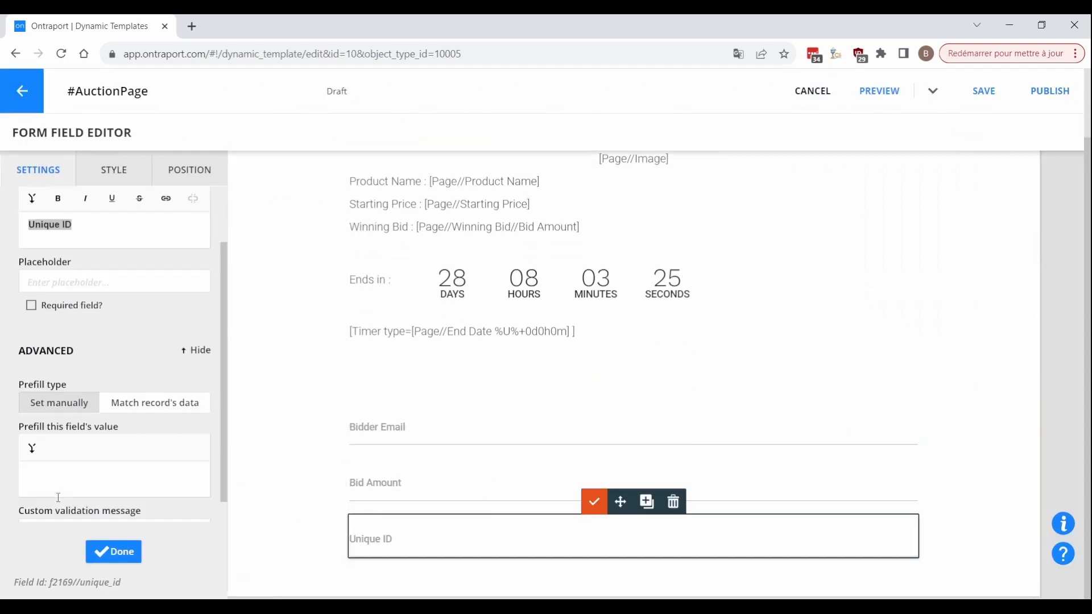
Prefill the winning auction field with the [Page//Unique ID] merge field and label it Winning Auction Unique ID.
click(32, 421)
click(57, 512)
scroll(91, 472, down, 1)
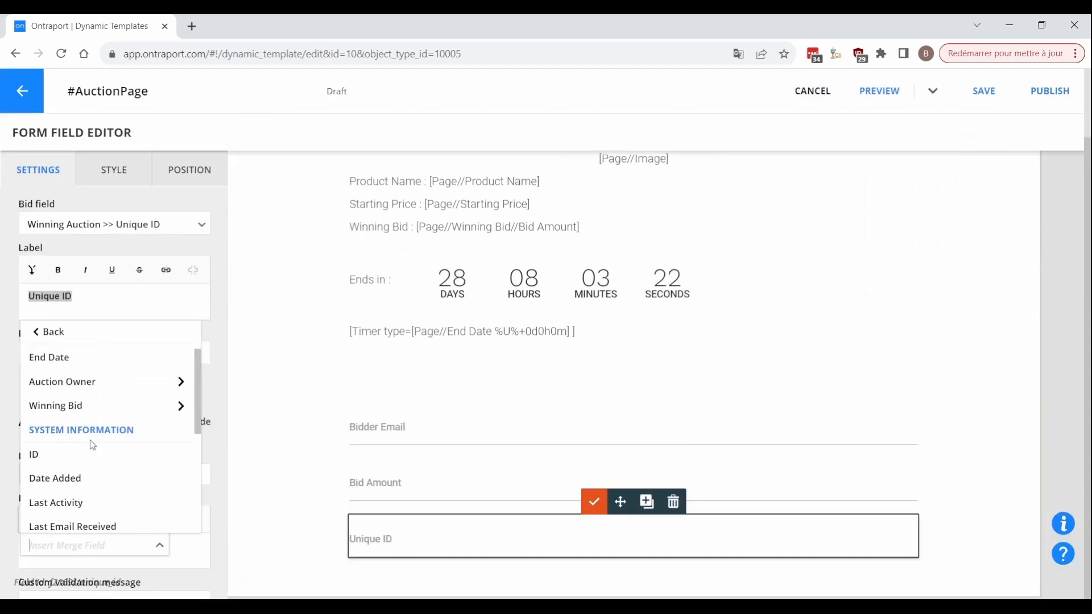
scroll(91, 449, down, 1)
click(69, 506)
click(29, 297)
text(Winning Auction)
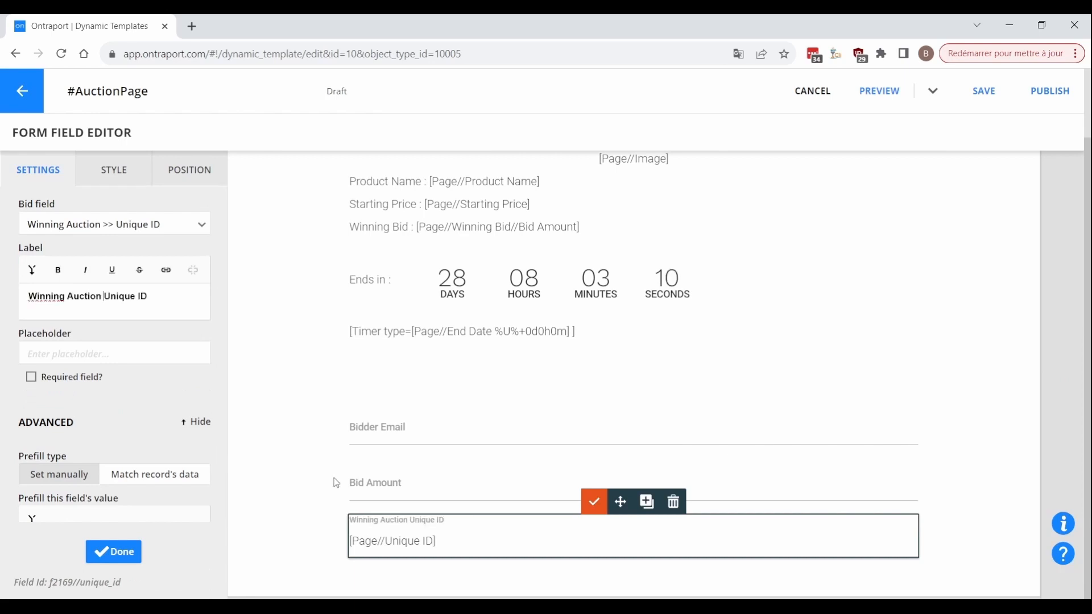
Add a form field for Auction >> Unique ID, labelled Auction Unique ID and prefilled with [Page//Unique ID].
click(646, 501)
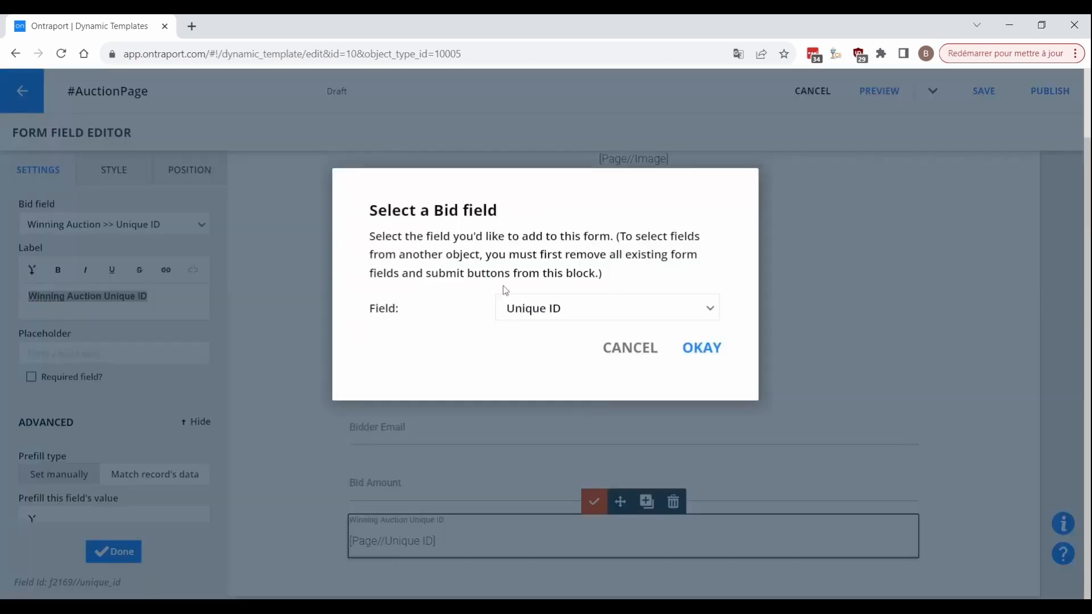
click(512, 305)
click(546, 377)
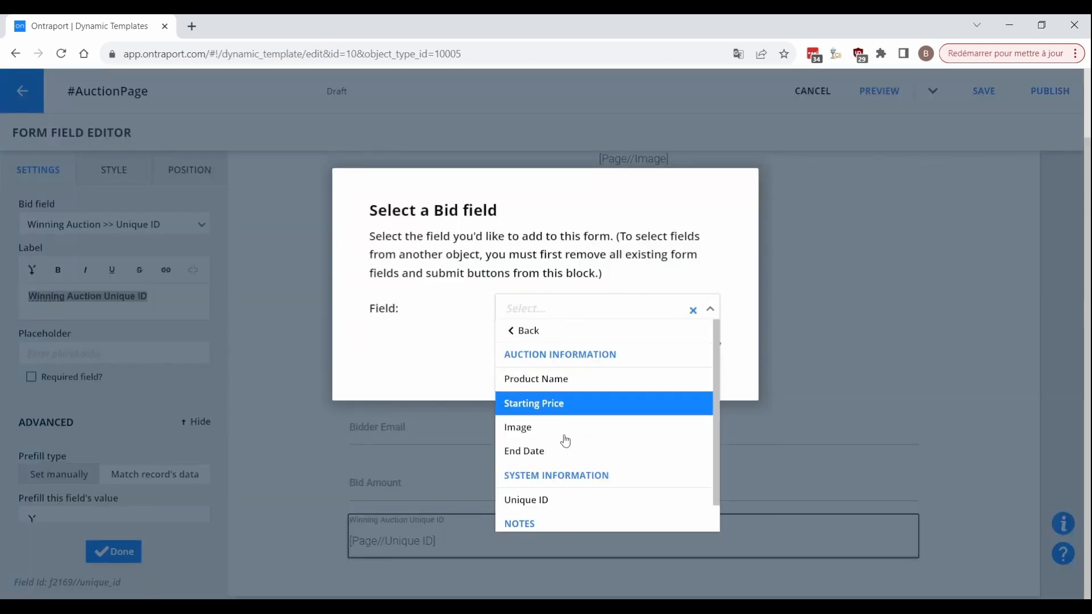
click(565, 498)
click(696, 354)
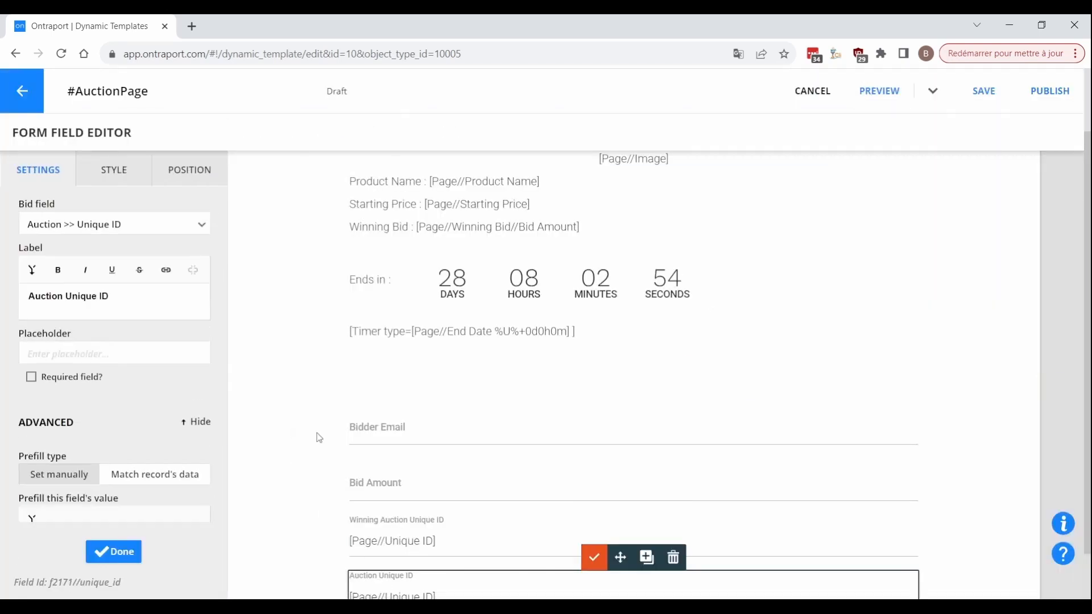
scroll(317, 435, down, 1)
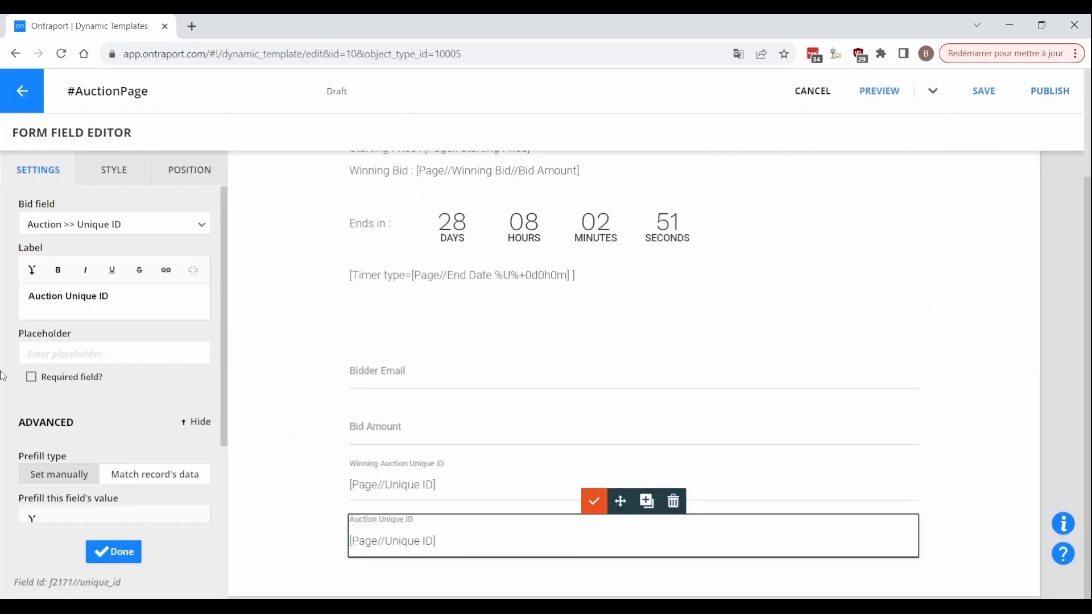
click(594, 502)
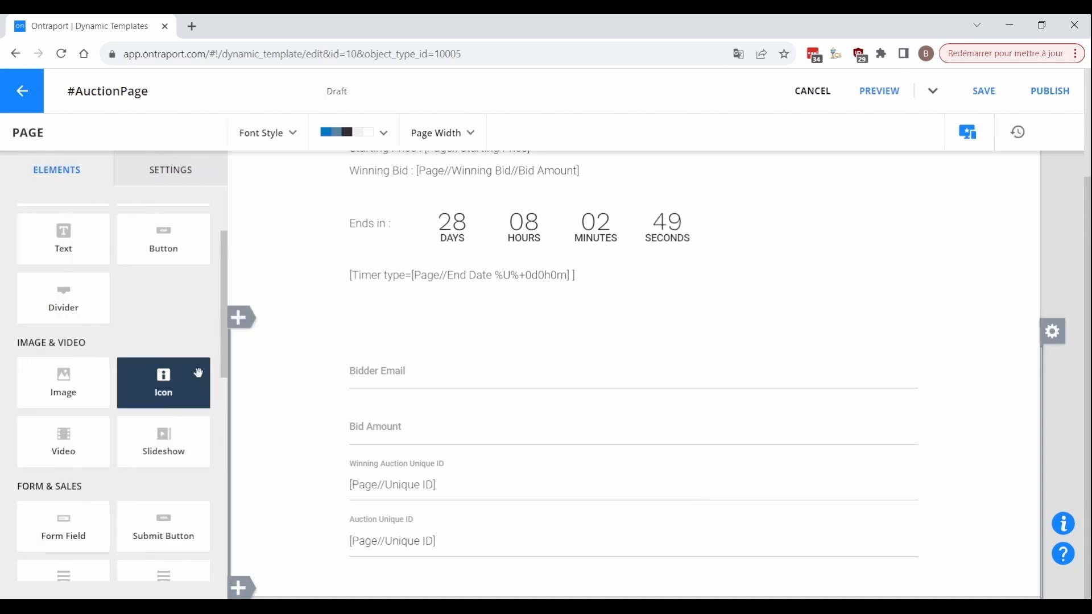
Add a submit button to the bidding form below the Auction Unique ID field.
drag(150, 525, 458, 551)
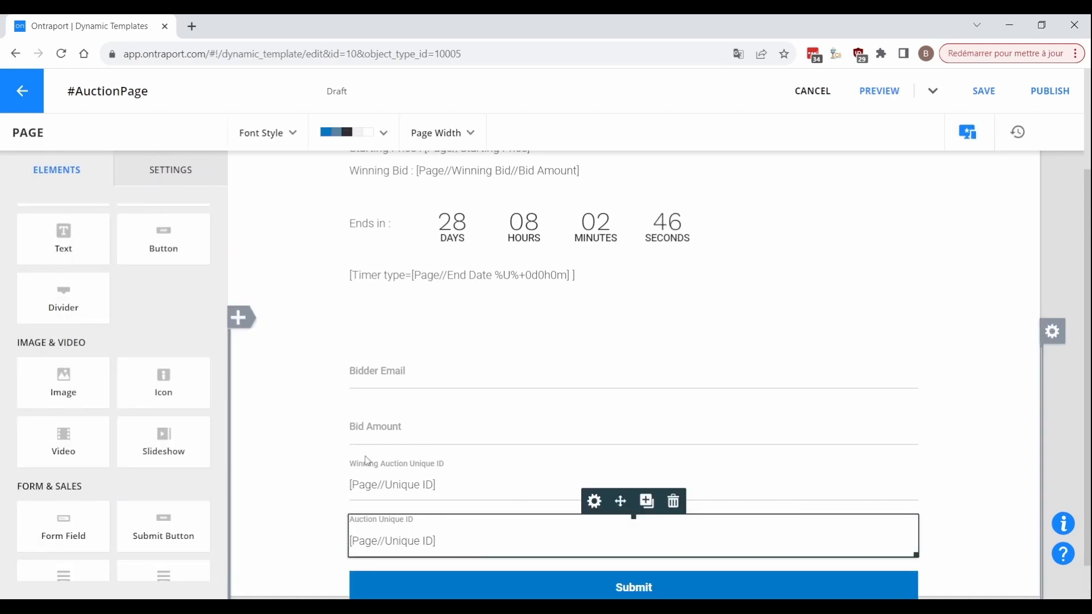
scroll(318, 394, down, 1)
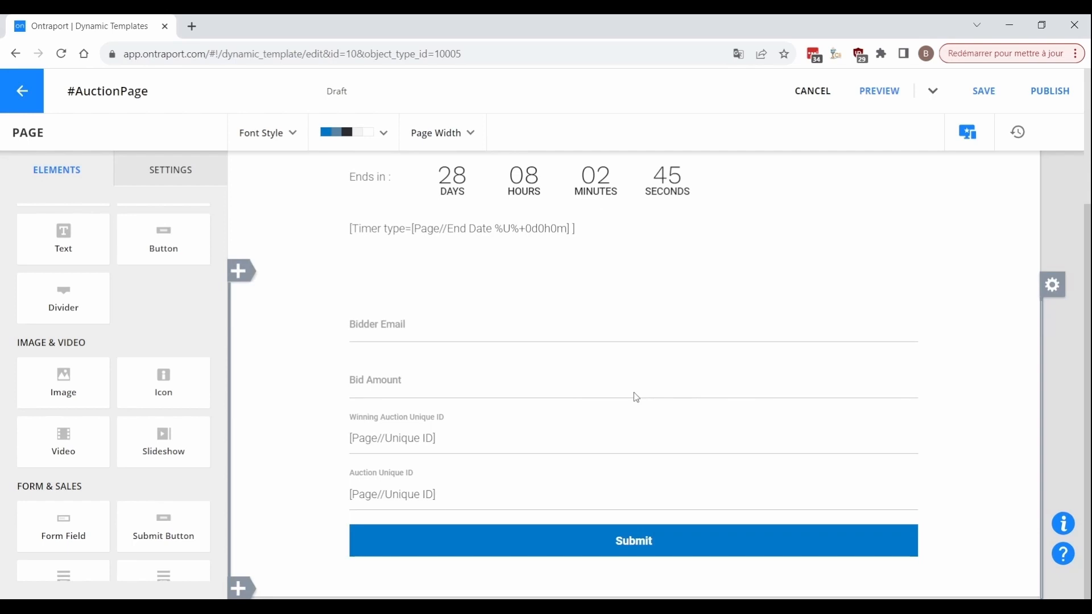
click(636, 397)
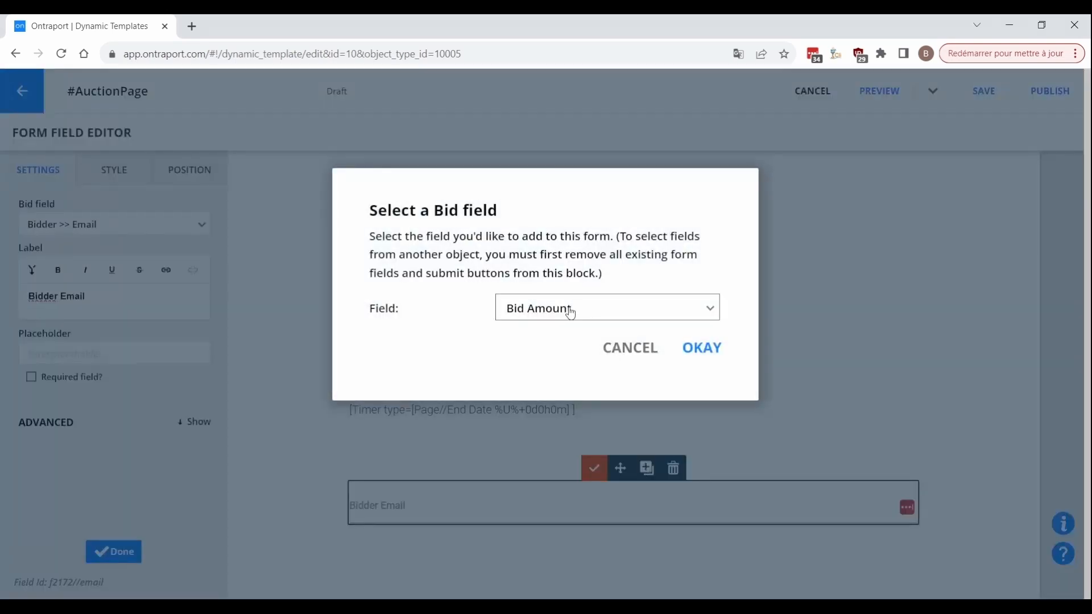
click(701, 347)
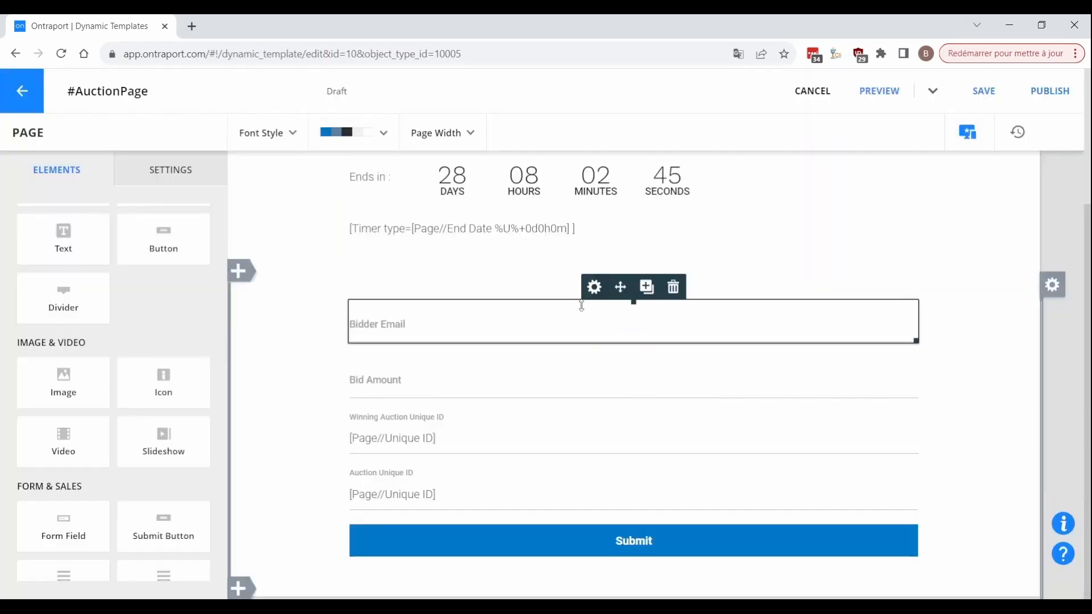
Add custom header code that loads the klikfx script, fills in the minimum bid and hides elements 4 and 5 of the bidding form.
click(171, 179)
click(97, 315)
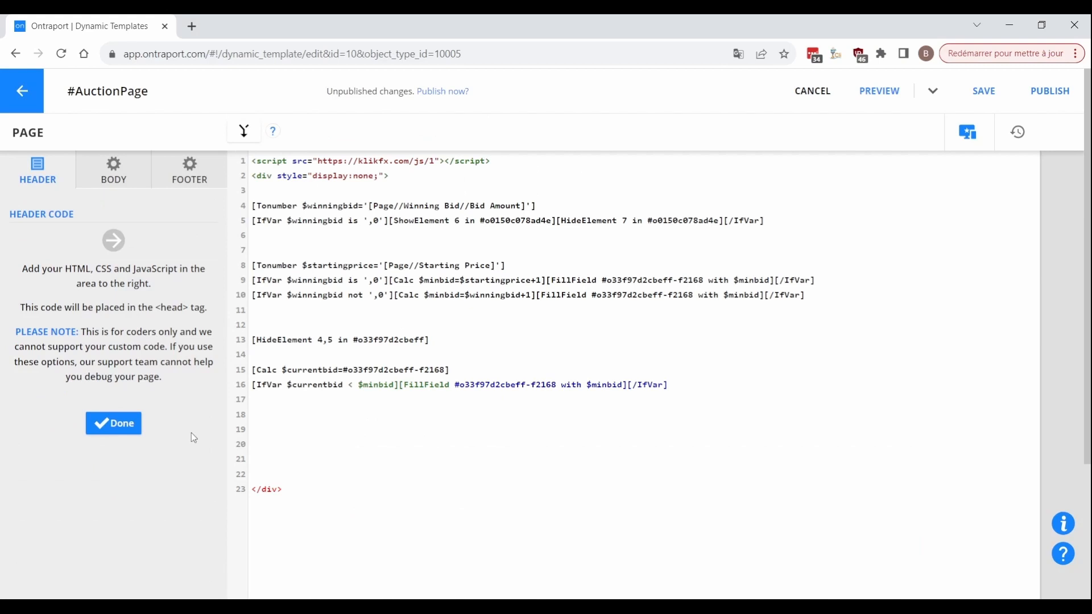
click(127, 425)
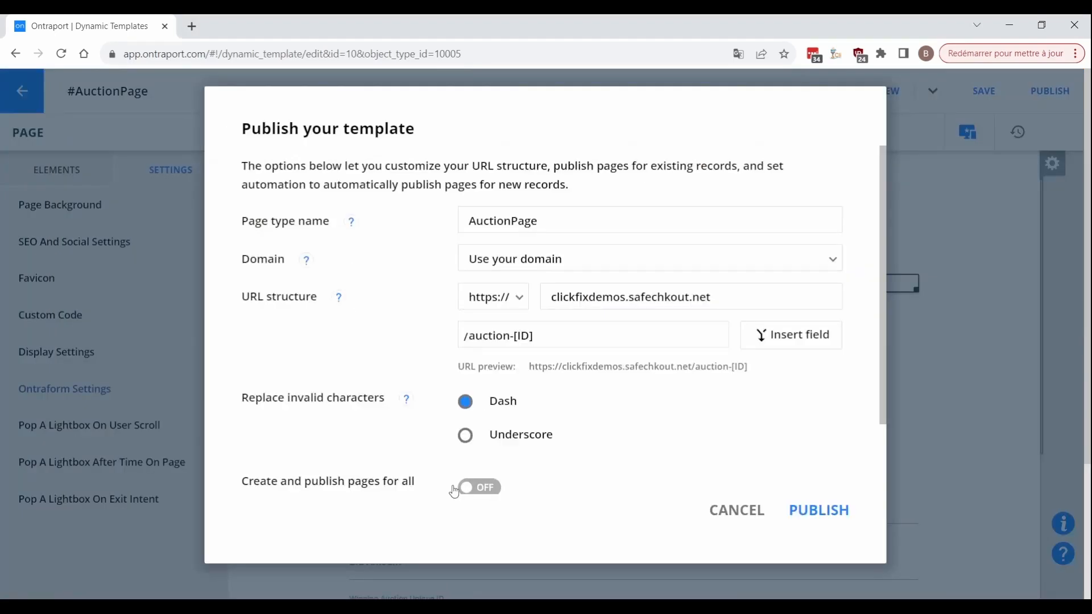
Publish the template with page creation enabled for all existing records and automatically for new records.
click(470, 488)
scroll(489, 472, down, 2)
click(481, 465)
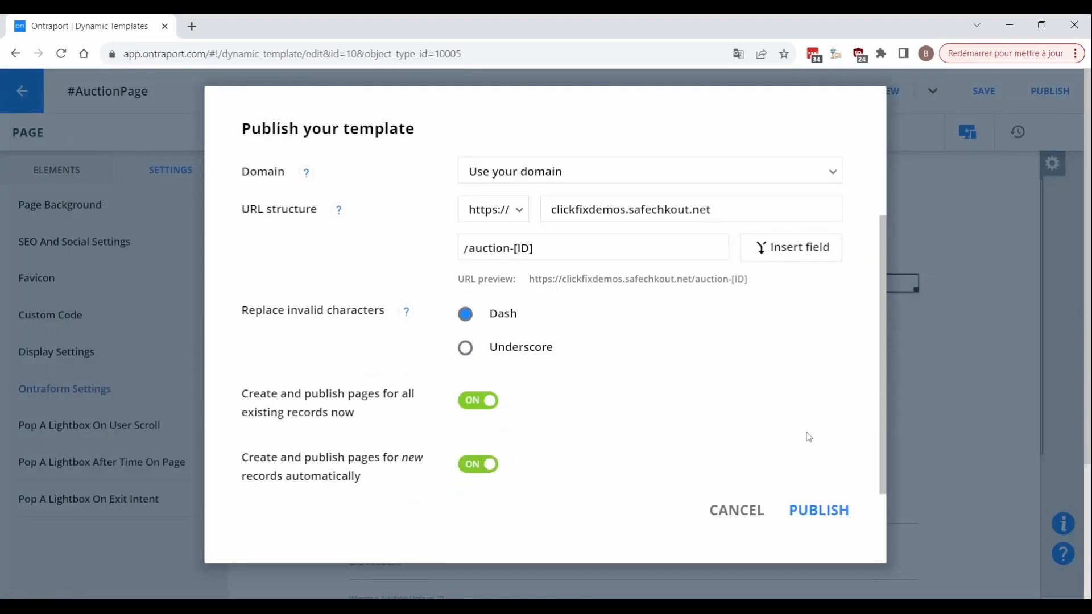
click(806, 510)
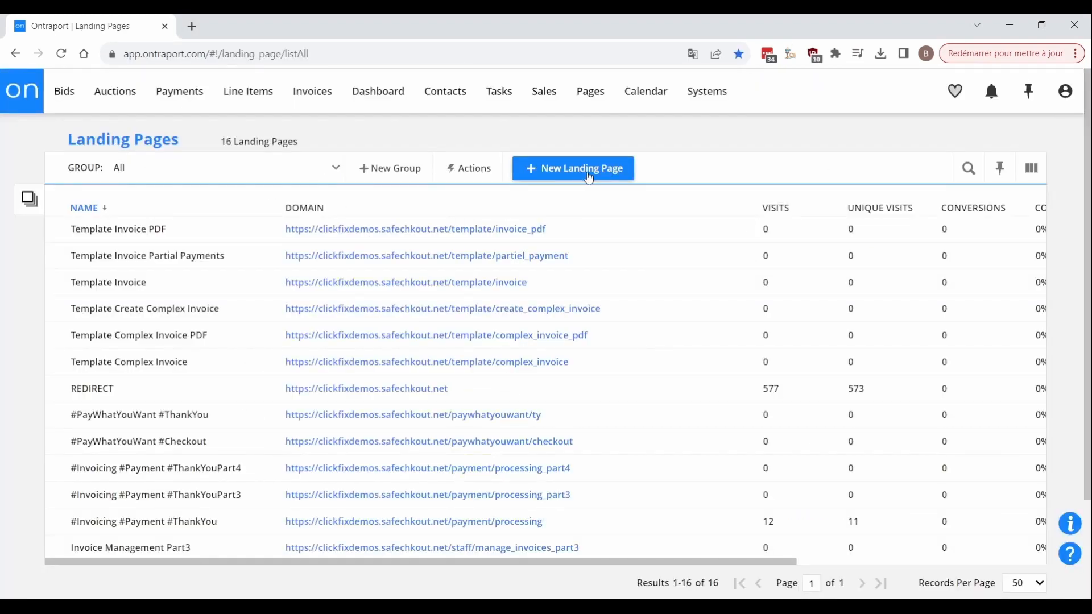
Create a landing page named #Auctions #View All Auctions and convert its block to a dynamic block using the Auction data source.
click(589, 168)
click(921, 156)
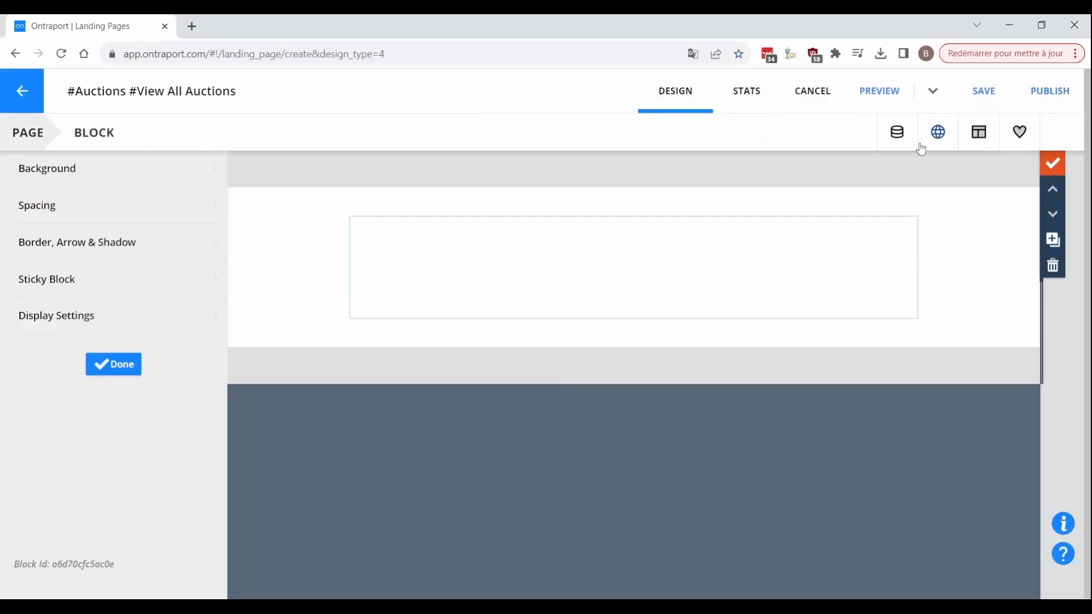
click(897, 131)
click(888, 196)
click(841, 362)
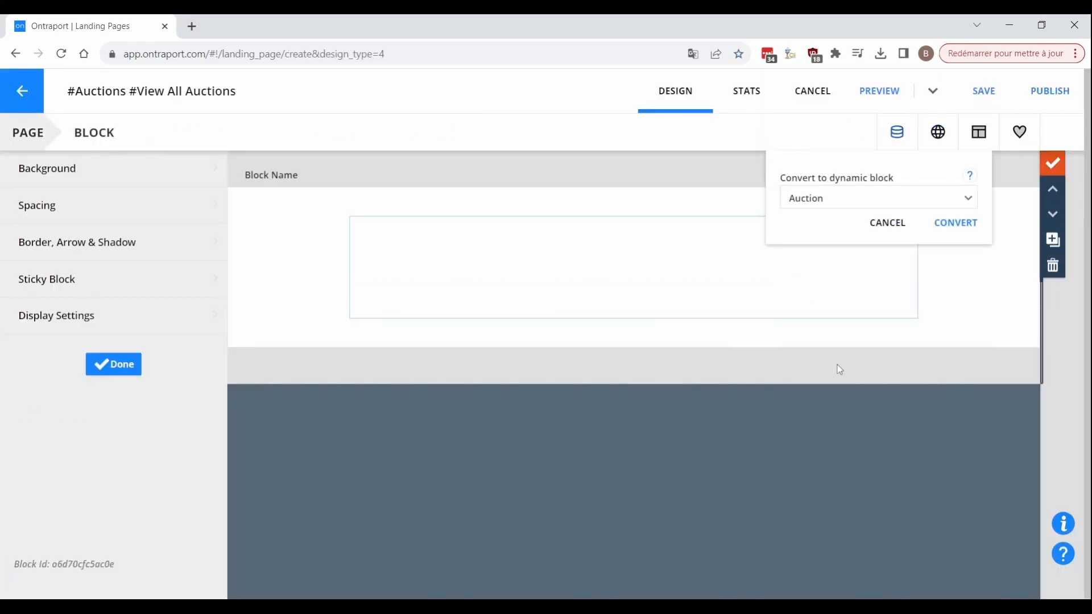
click(954, 222)
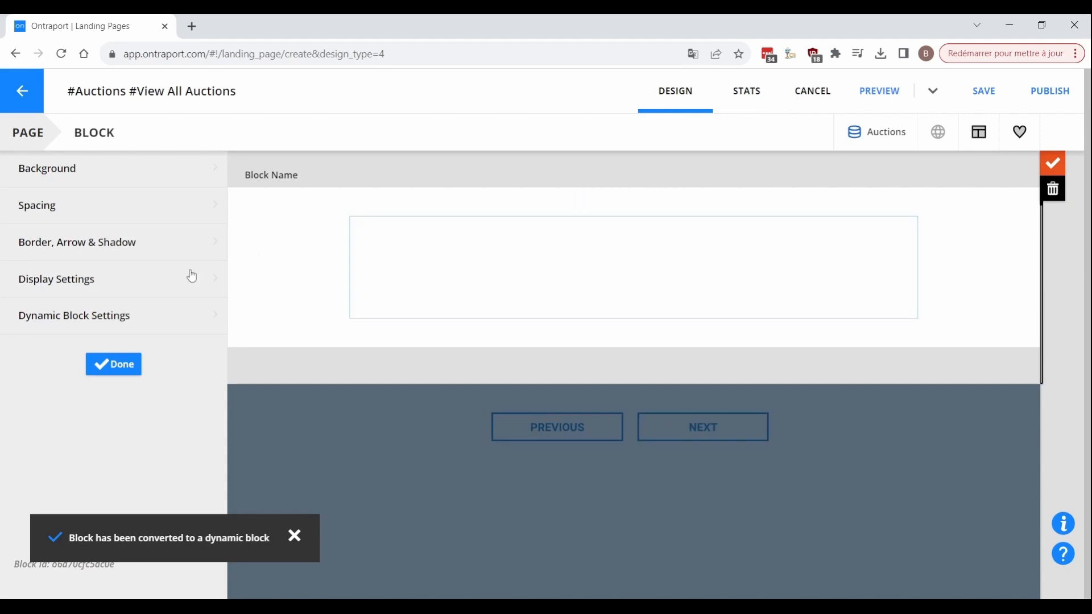
Add a display condition to the dynamic block so it only includes records whose End Date is After Now.
click(70, 317)
click(95, 232)
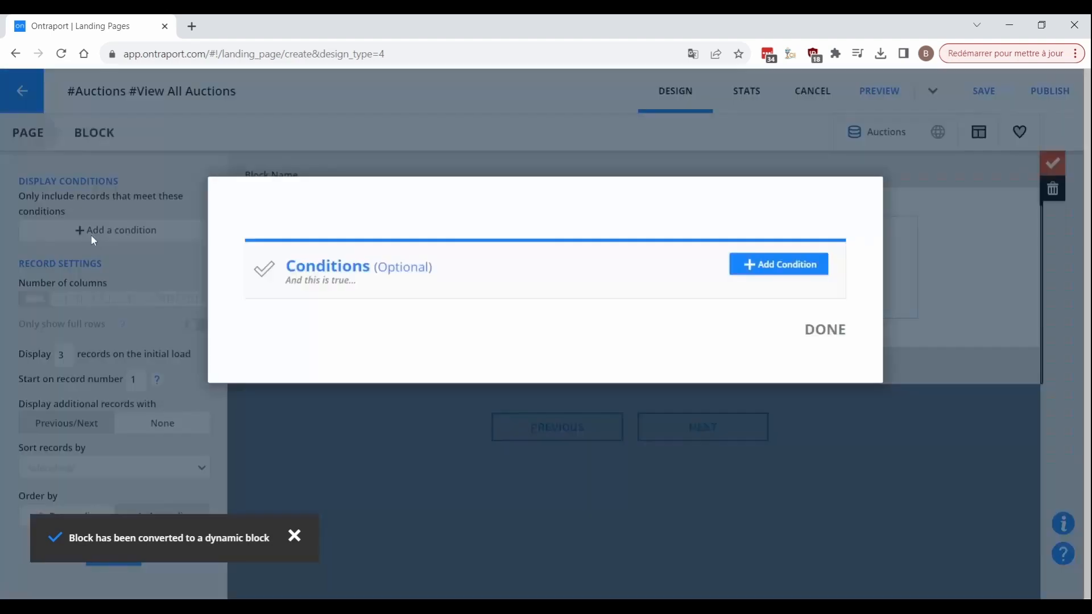
click(796, 281)
click(682, 317)
click(671, 364)
click(653, 403)
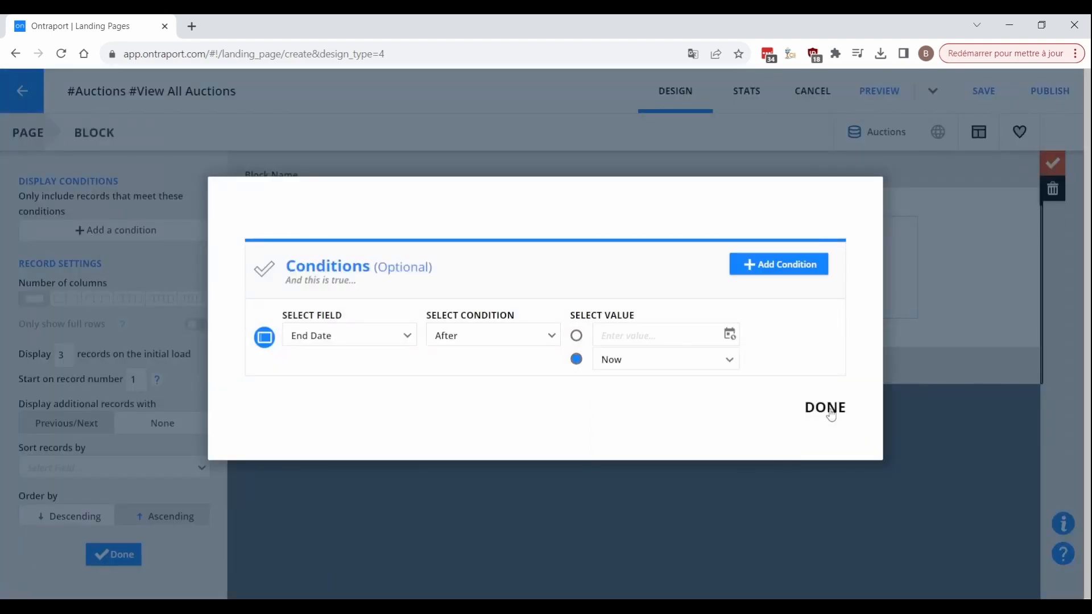
click(831, 414)
Set the dynamic block to display 10 records on the initial load, sorted by End Date.
click(97, 476)
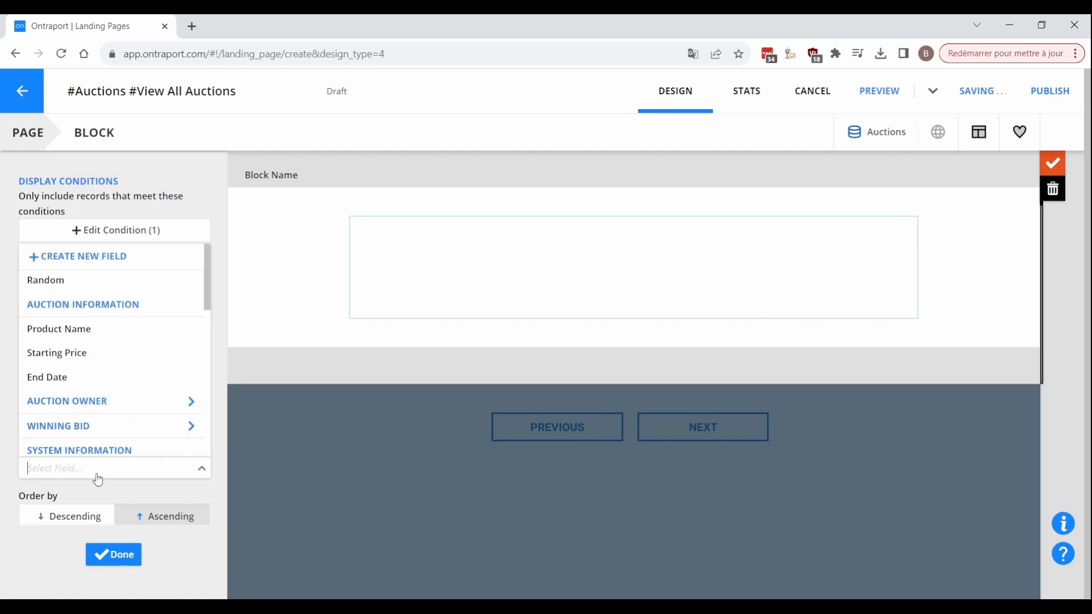
click(91, 378)
scroll(148, 477, down, 1)
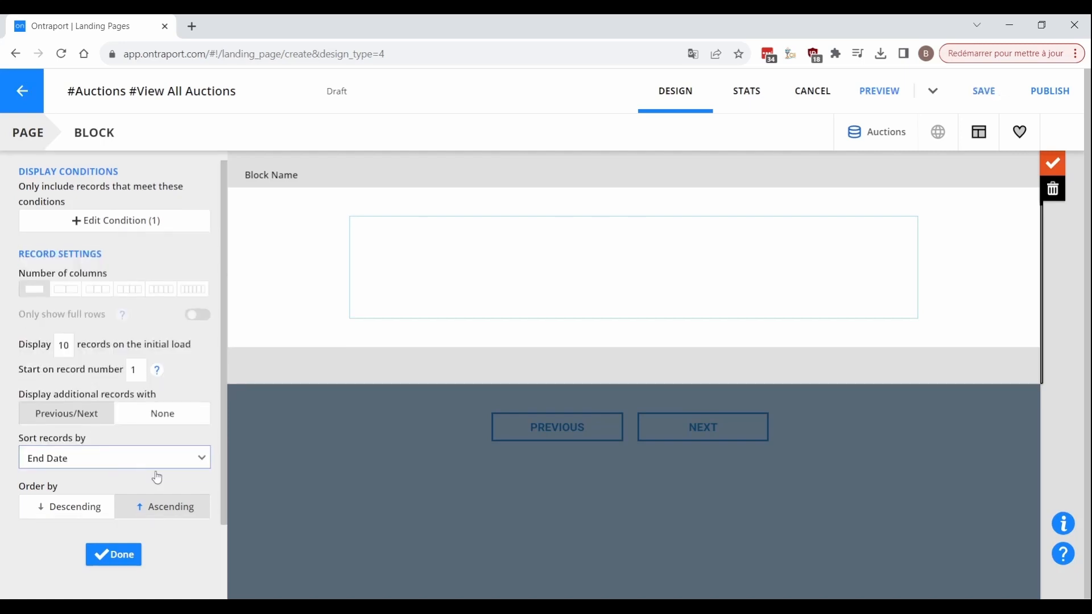
click(114, 556)
Link the View Auction button to the AuctionPage URL field using the URL or file field link type.
click(603, 262)
click(81, 276)
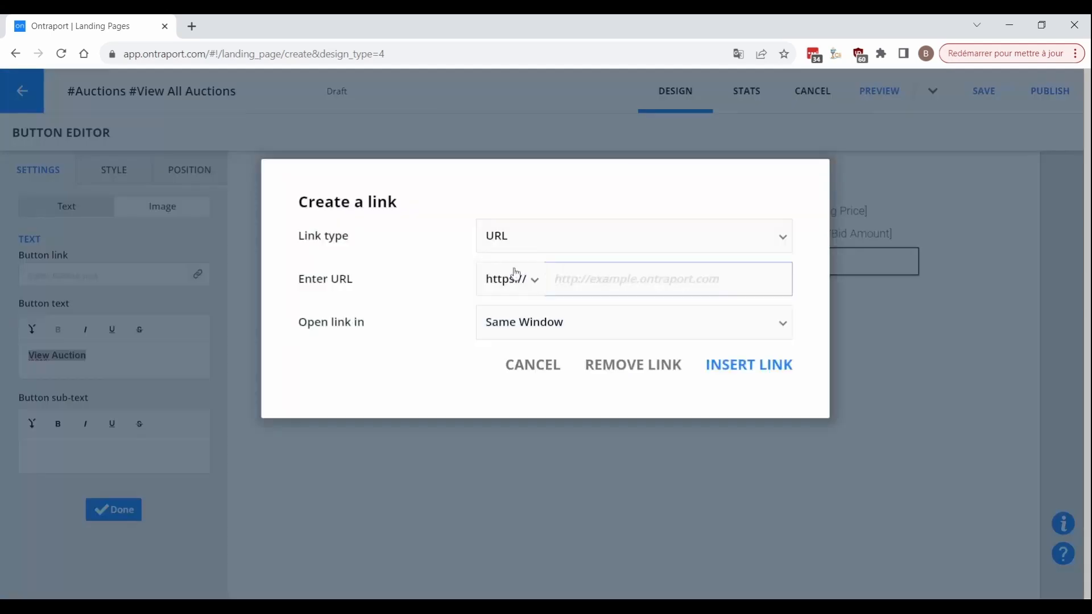
click(506, 235)
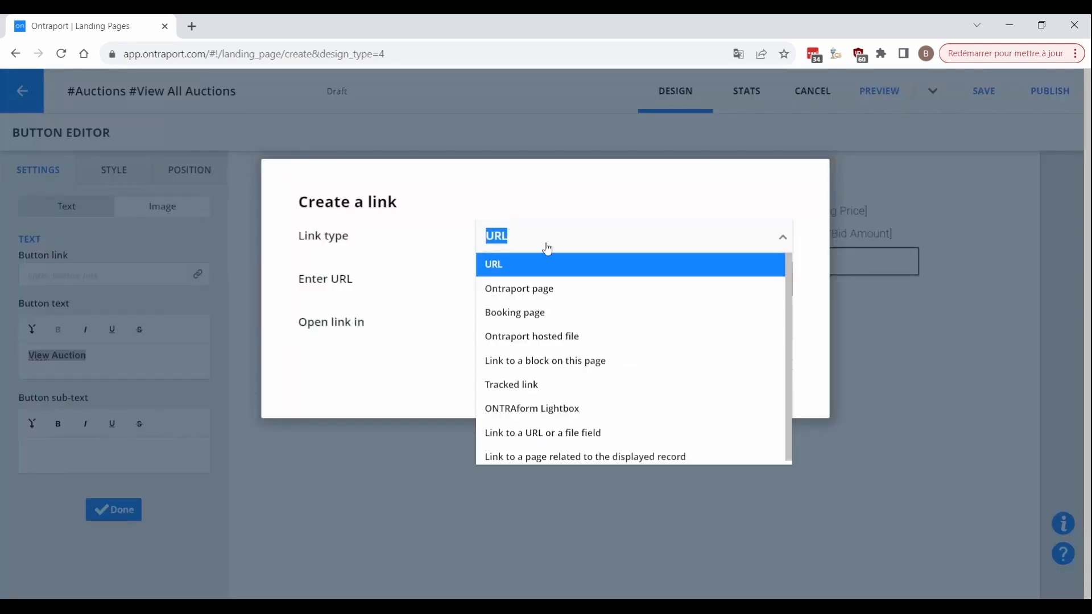
click(597, 439)
click(575, 297)
click(575, 333)
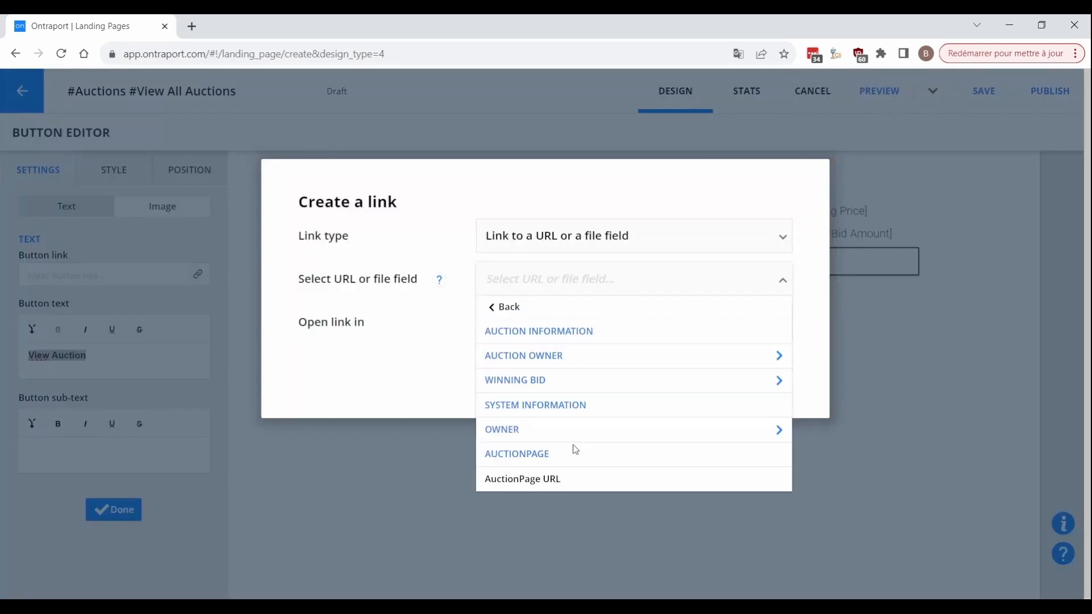
click(561, 480)
click(748, 364)
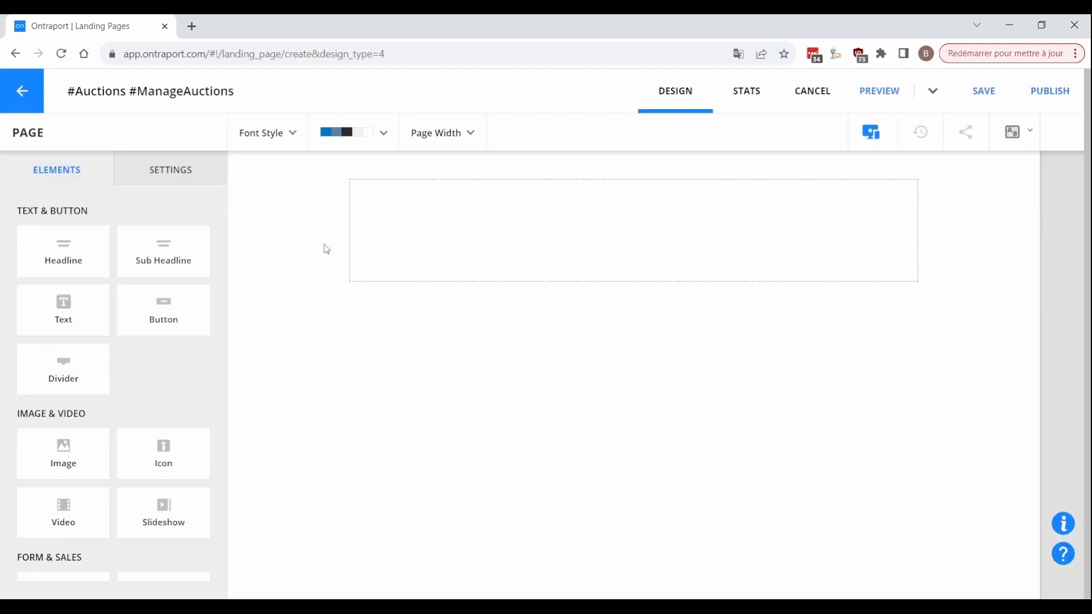
Add a form field for Auction Owner >> Email of the Auction object to the #Auctions #ManageAuctions page.
scroll(114, 385, down, 4)
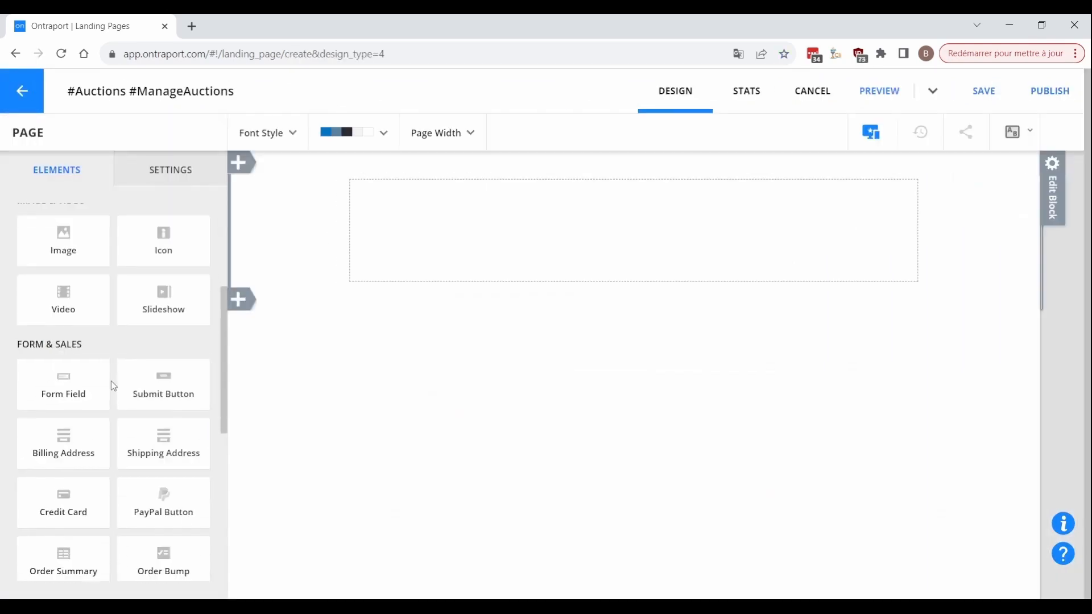
drag(78, 374, 625, 231)
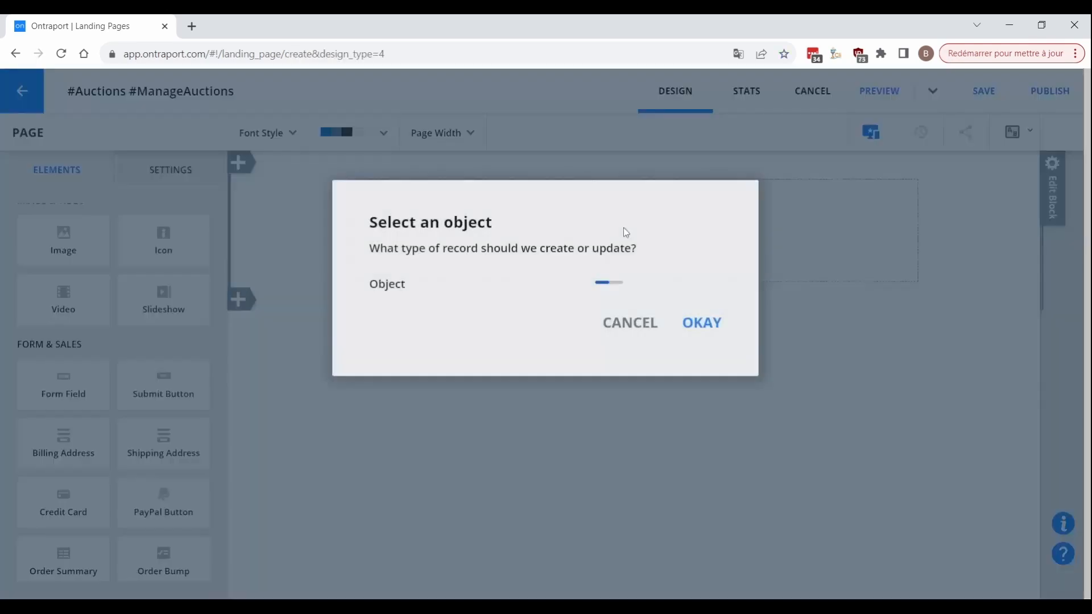
click(635, 284)
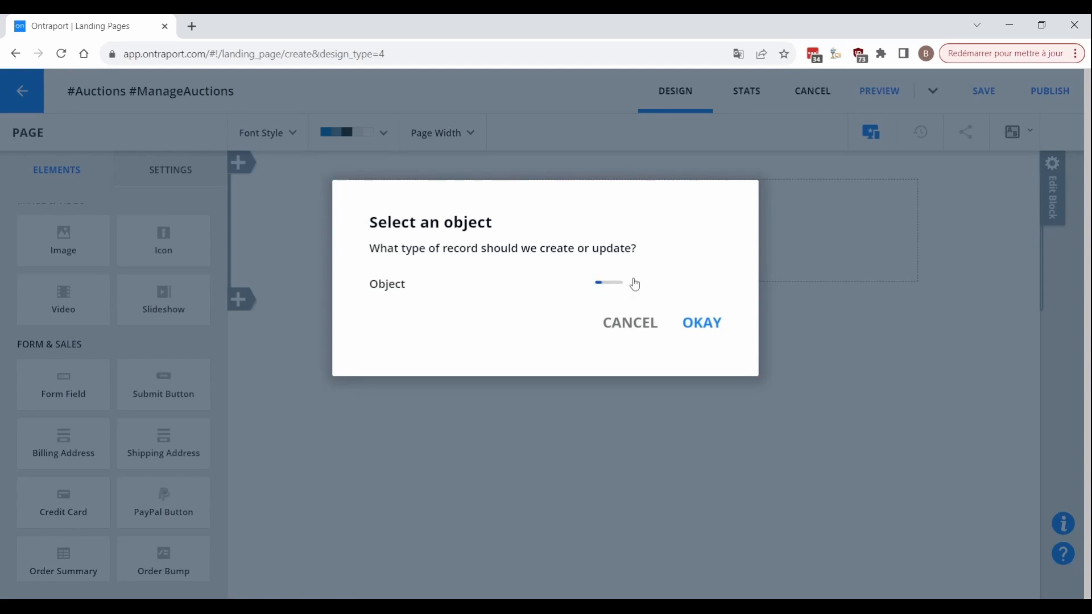
click(556, 306)
click(703, 324)
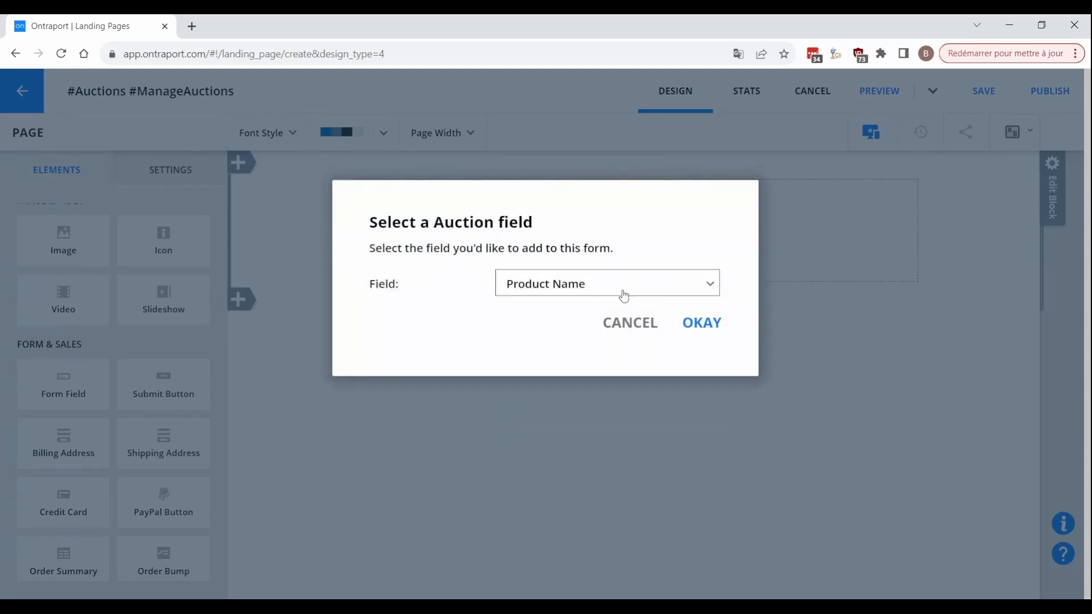
click(623, 285)
click(591, 427)
click(579, 400)
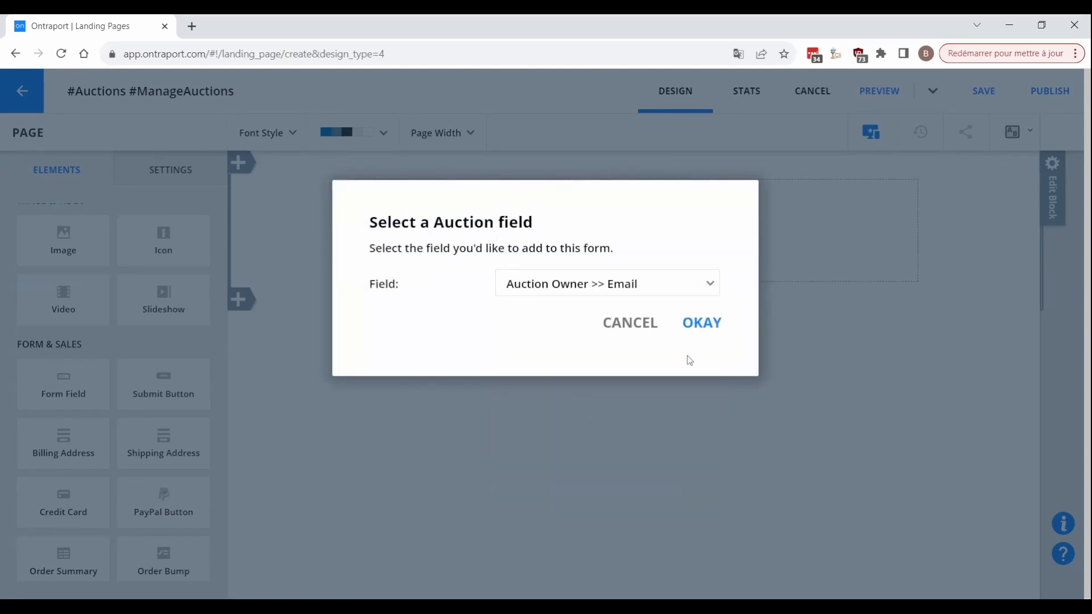
click(703, 324)
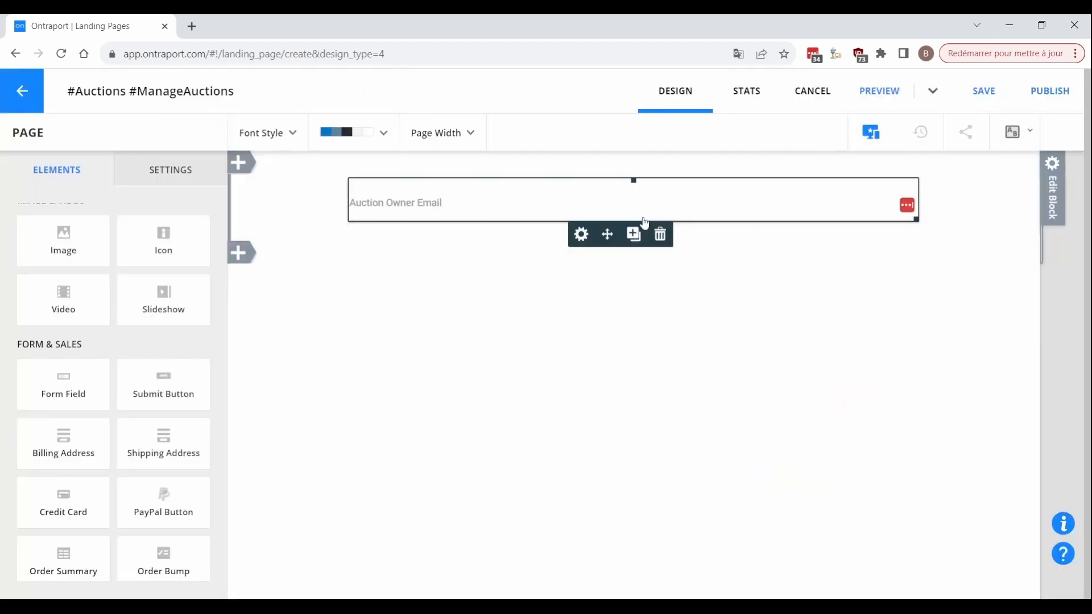
Add form fields for Product Name, Starting Price and End Date below the Auction Owner Email field.
click(634, 234)
click(701, 347)
click(634, 291)
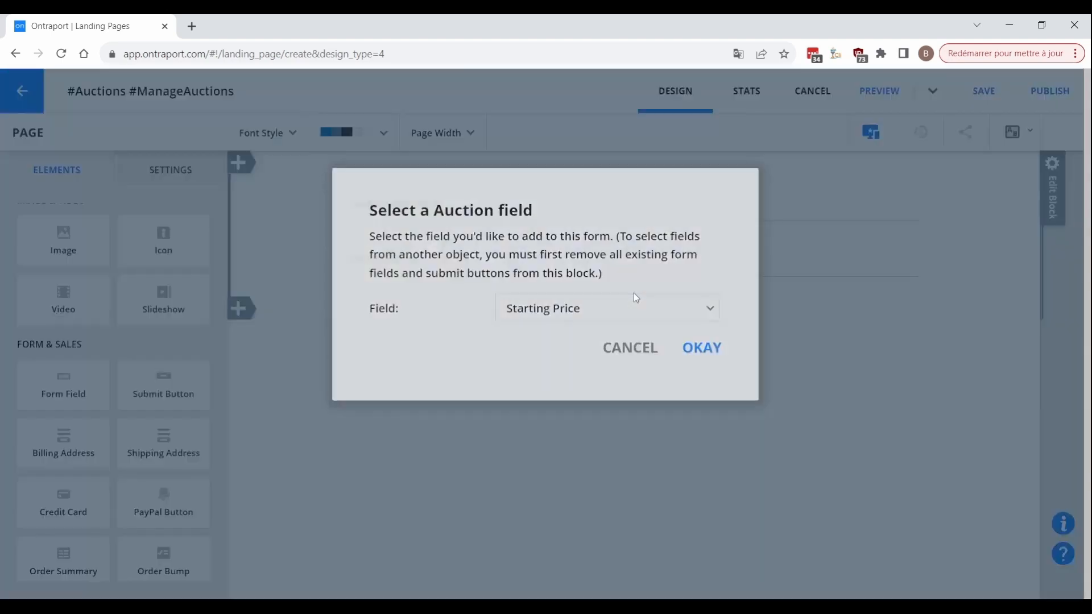
click(686, 347)
click(634, 345)
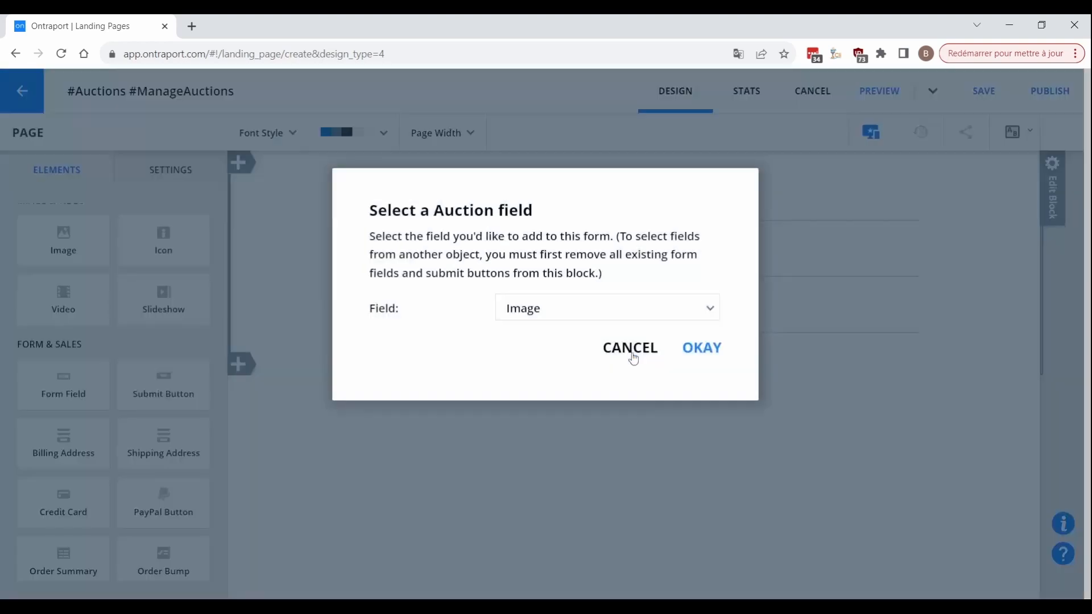
click(653, 307)
click(651, 377)
click(702, 346)
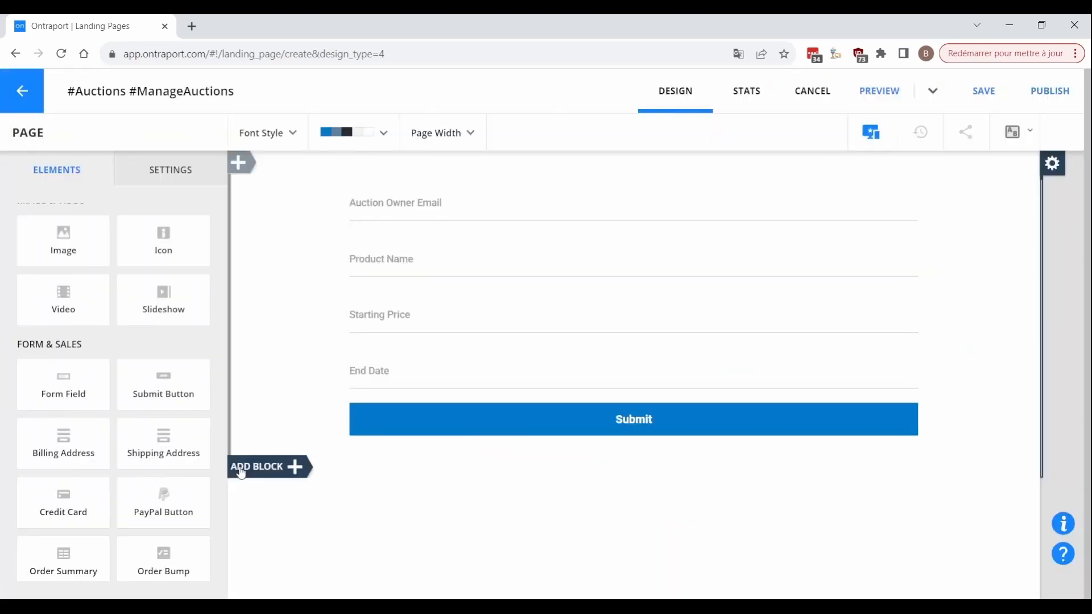
Add a block below the form and convert it to a dynamic block showing the Auctions related to the visiting contact.
click(239, 467)
click(319, 227)
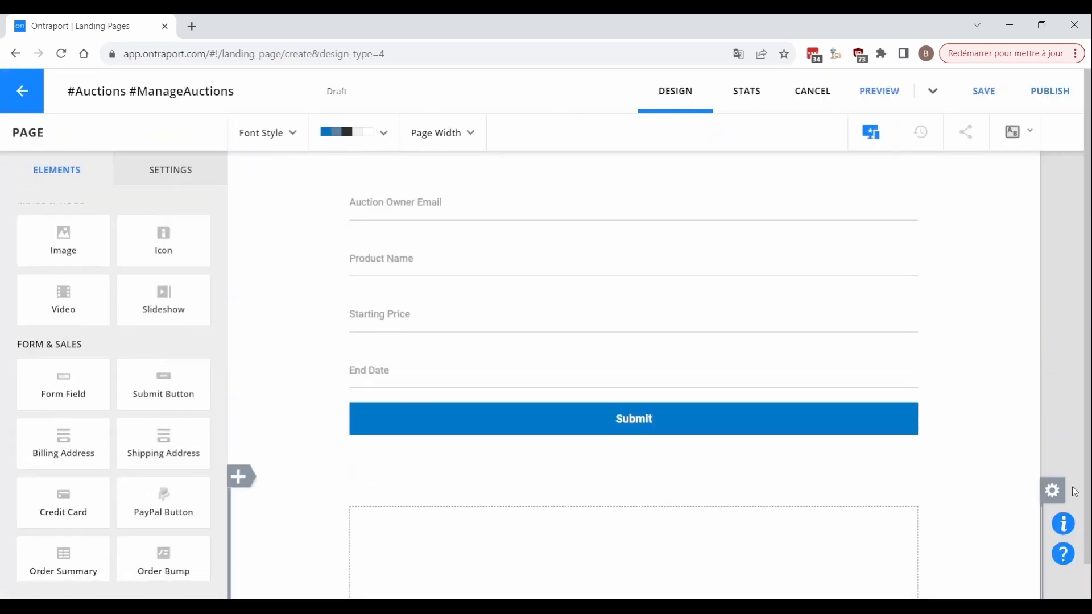
click(1053, 491)
click(897, 132)
click(870, 195)
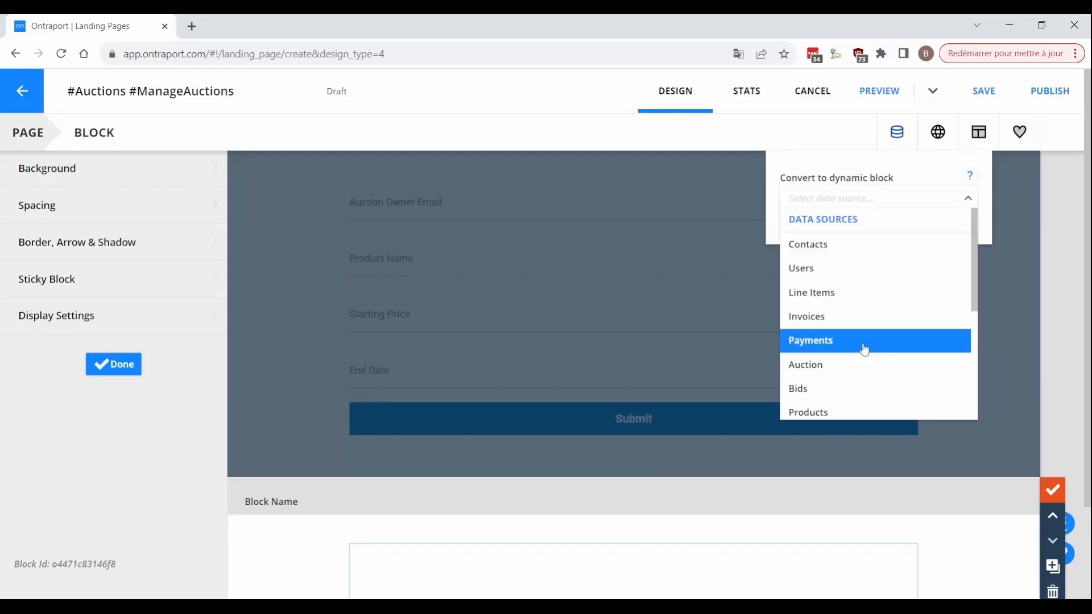
scroll(865, 344, down, 3)
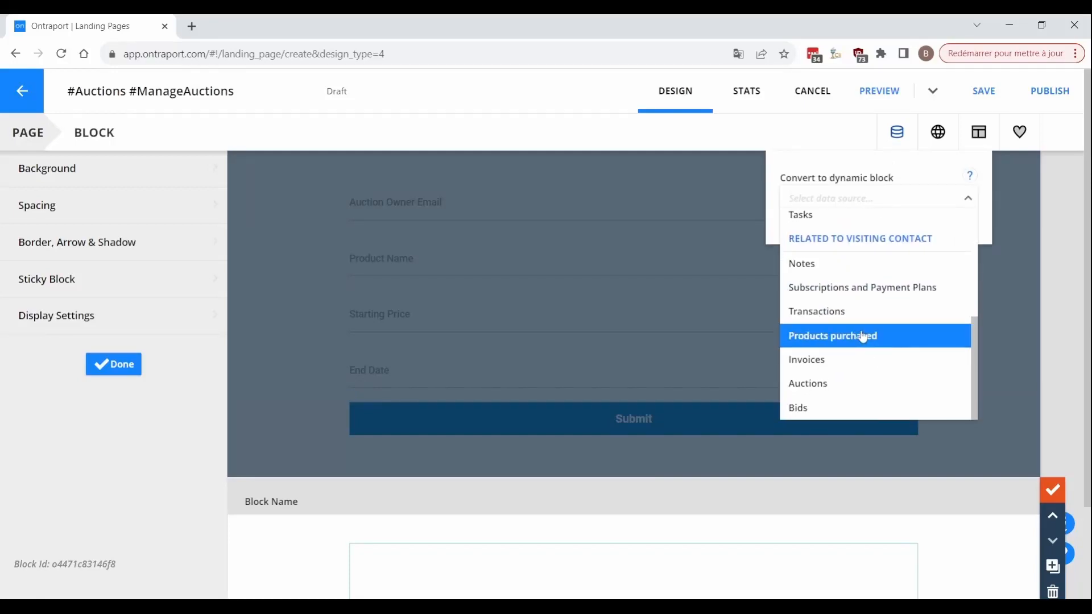
click(851, 383)
click(940, 236)
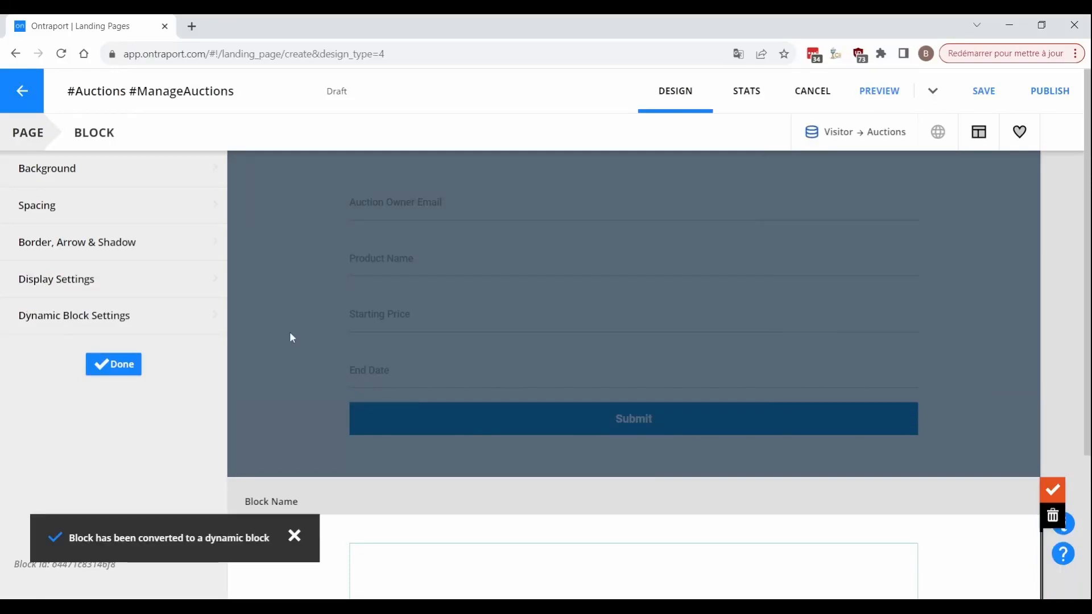
Restrict the visitor's auctions block to records whose End Date is After Now.
click(71, 317)
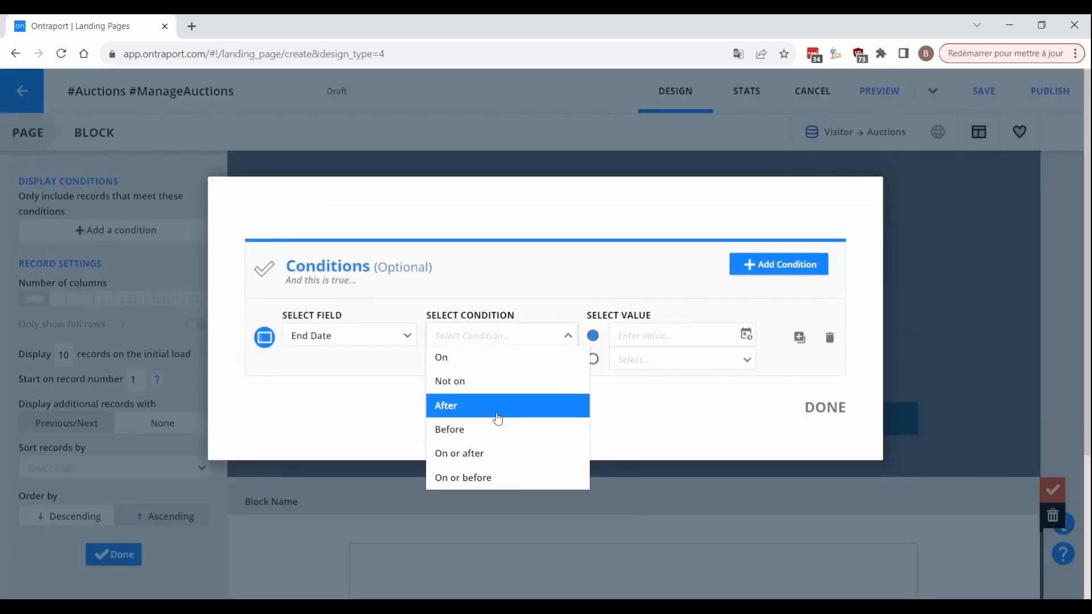
click(446, 404)
click(649, 360)
click(611, 405)
click(826, 407)
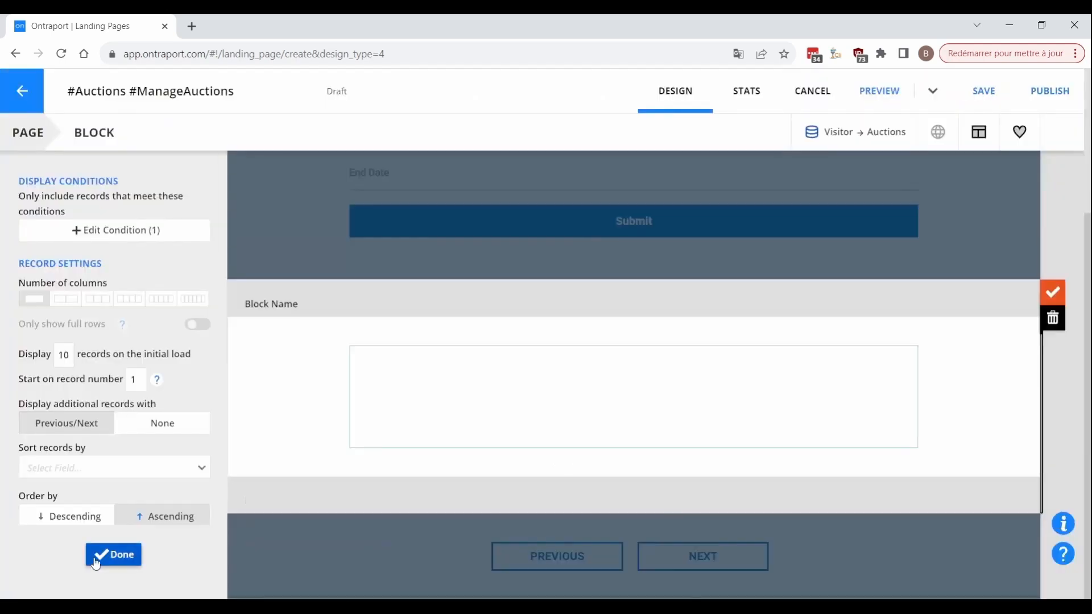
Sort the visitor's auctions block by End Date and apply its dynamic block settings.
click(85, 467)
click(81, 385)
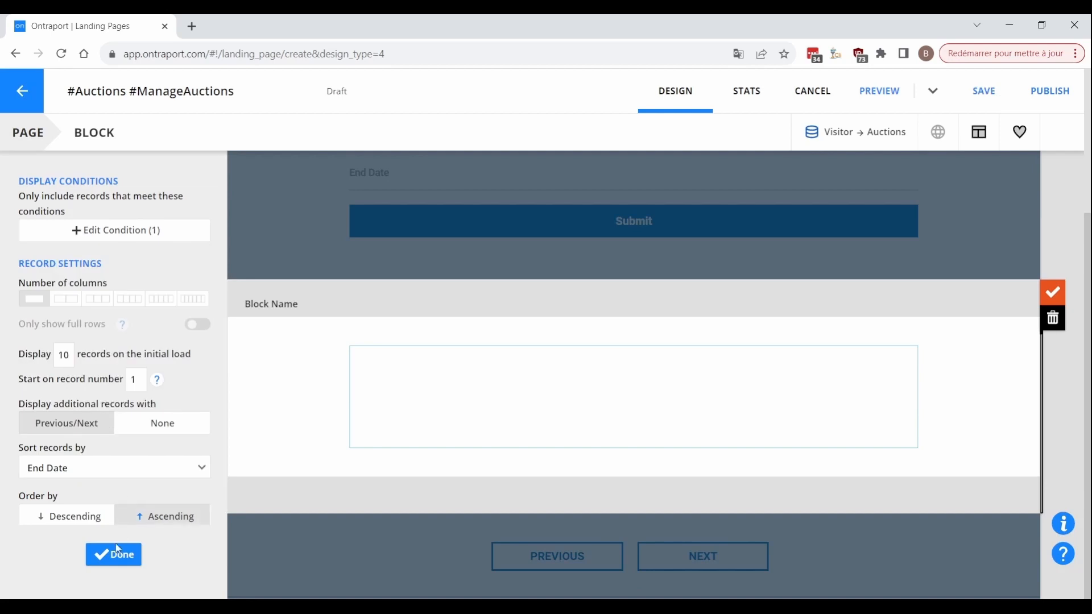
click(113, 555)
Set the auction details block to display to Identified visitors only.
click(26, 279)
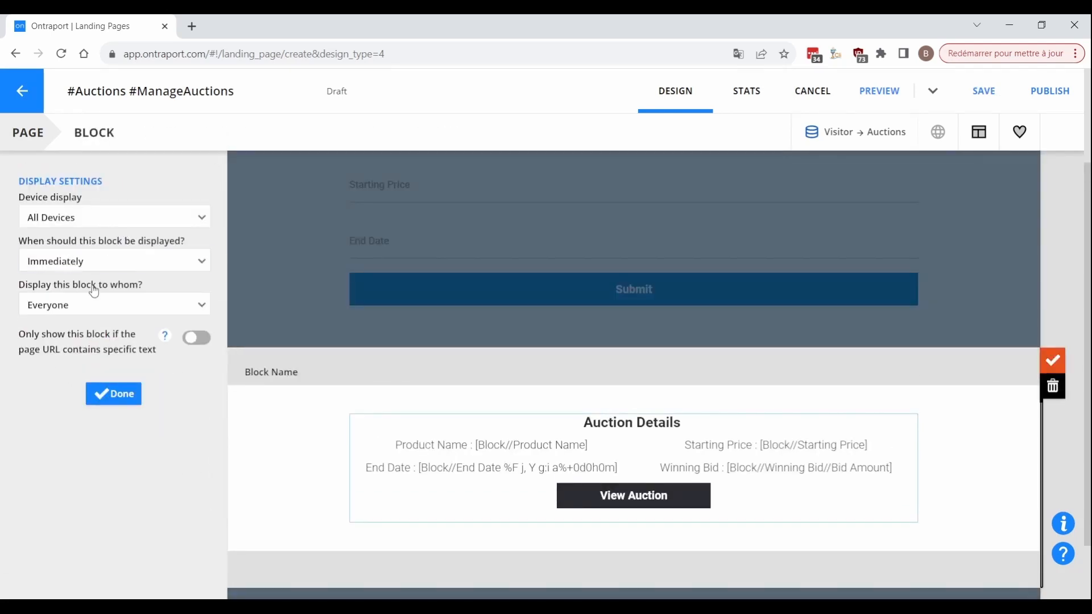
click(91, 307)
click(85, 374)
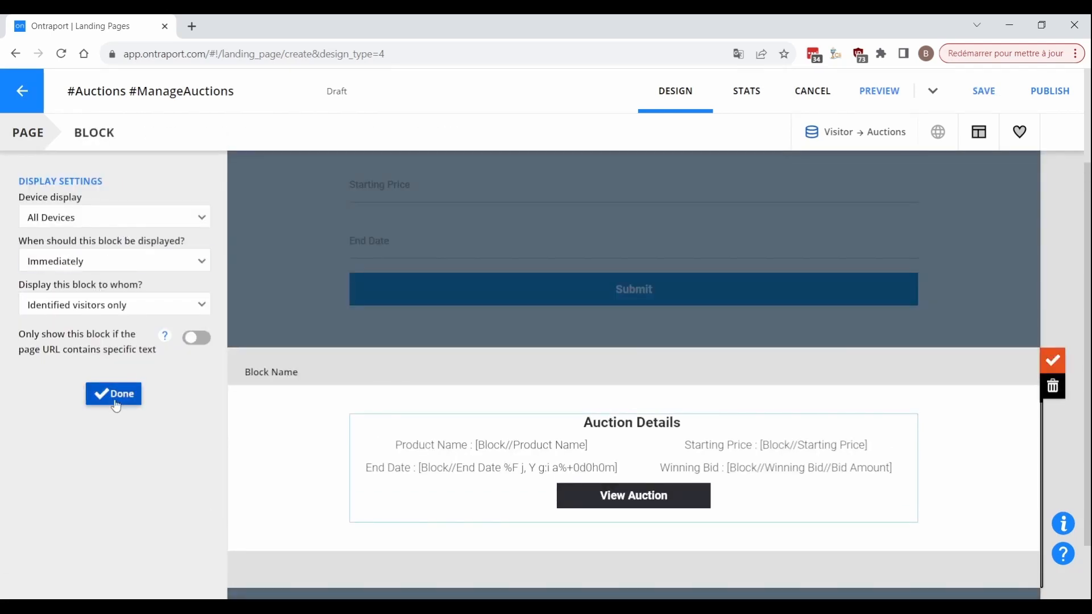
click(114, 394)
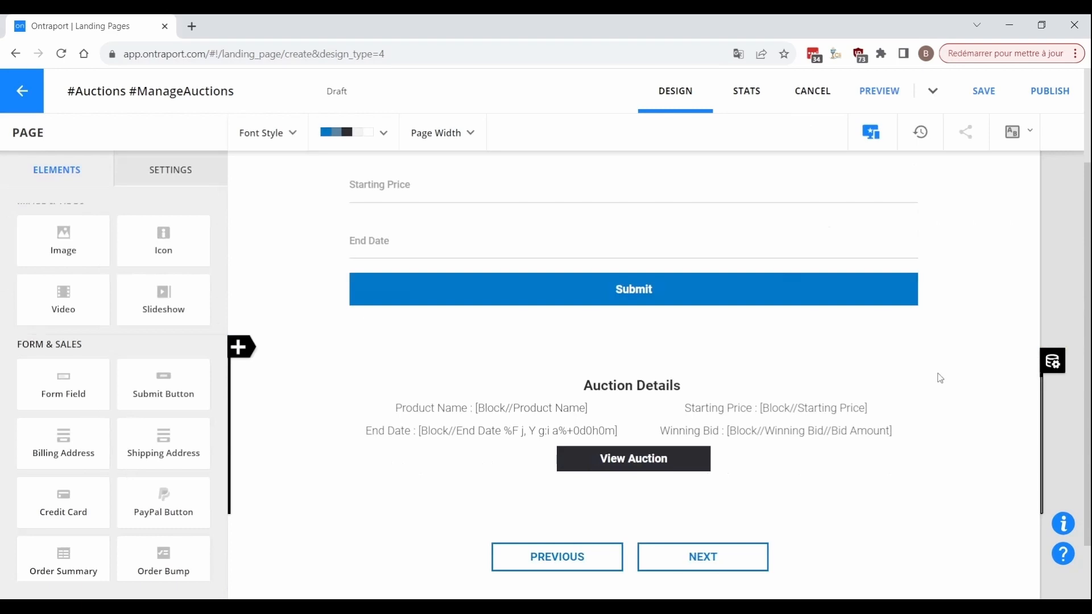